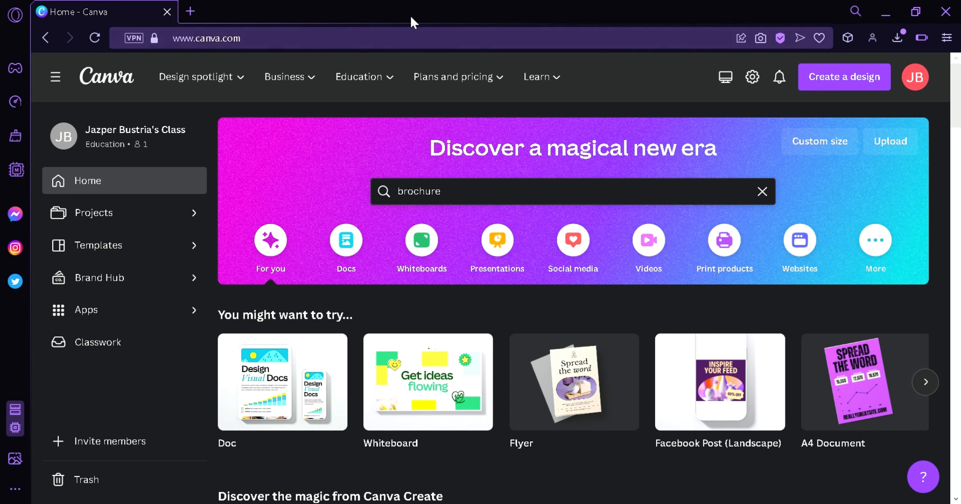
Step: Open the Brochure templates page from the suggestions for the "brochure" search
{"action": "left_click", "coordinate": [523, 201]}
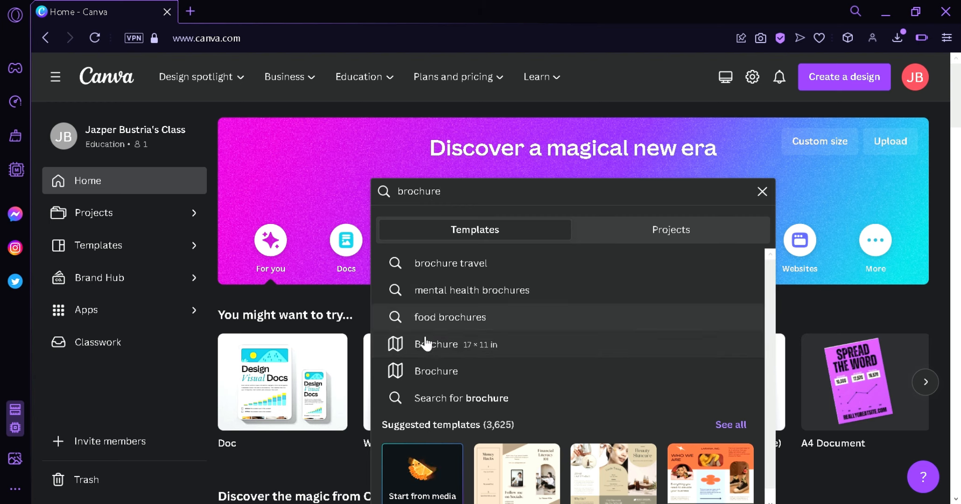
{"action": "left_click", "coordinate": [443, 356]}
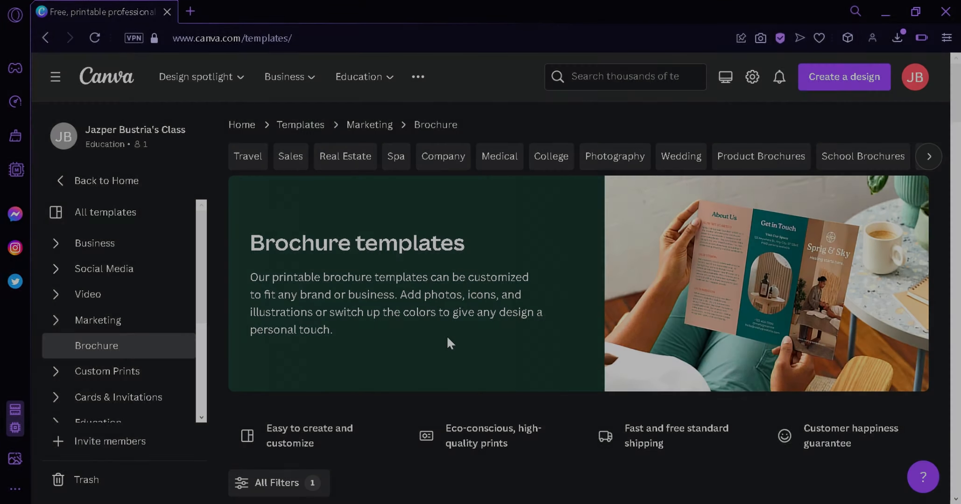
Step: Browse the brochure template gallery for a suitable trifold design
{"action": "scroll", "coordinate": [447, 336], "scroll_direction": "down", "scroll_amount": 4}
{"action": "scroll", "coordinate": [955, 91], "scroll_direction": "down", "scroll_amount": 5}
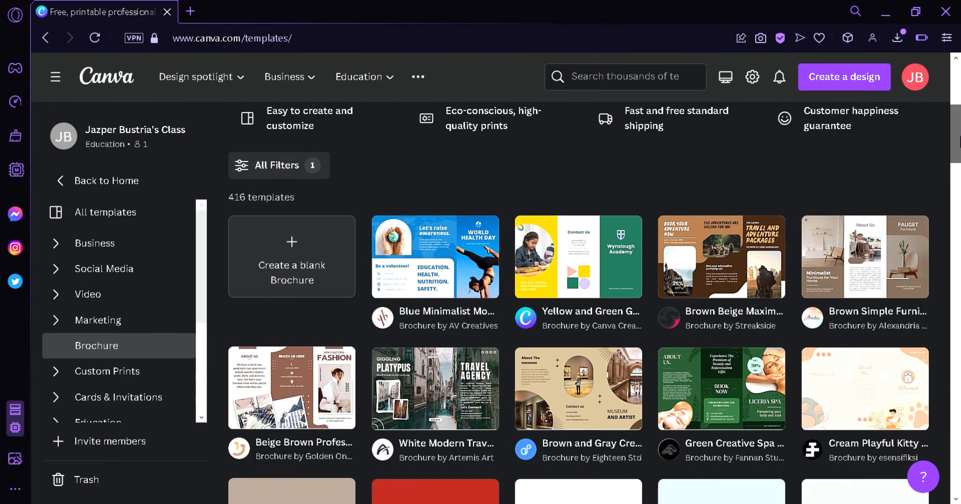
{"action": "left_click_drag", "start_coordinate": [960, 154], "coordinate": [960, 151]}
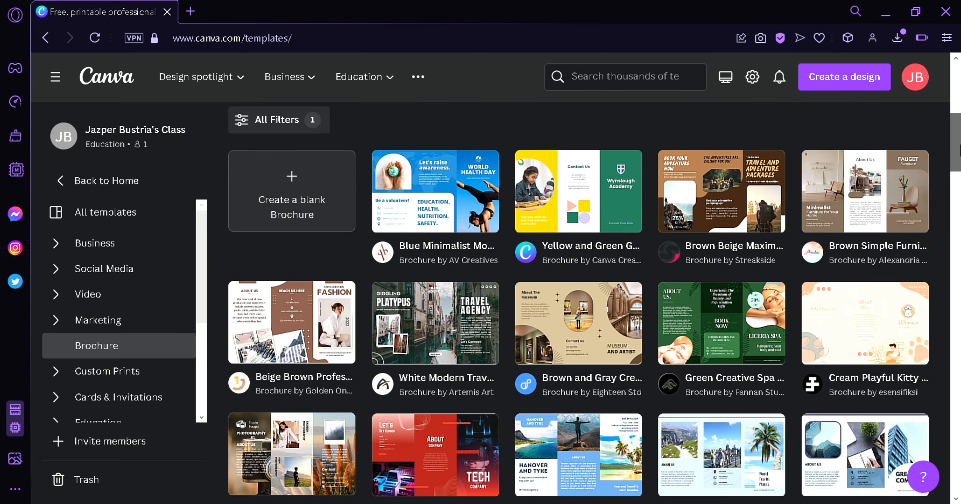
{"action": "left_click_drag", "start_coordinate": [959, 149], "coordinate": [958, 170]}
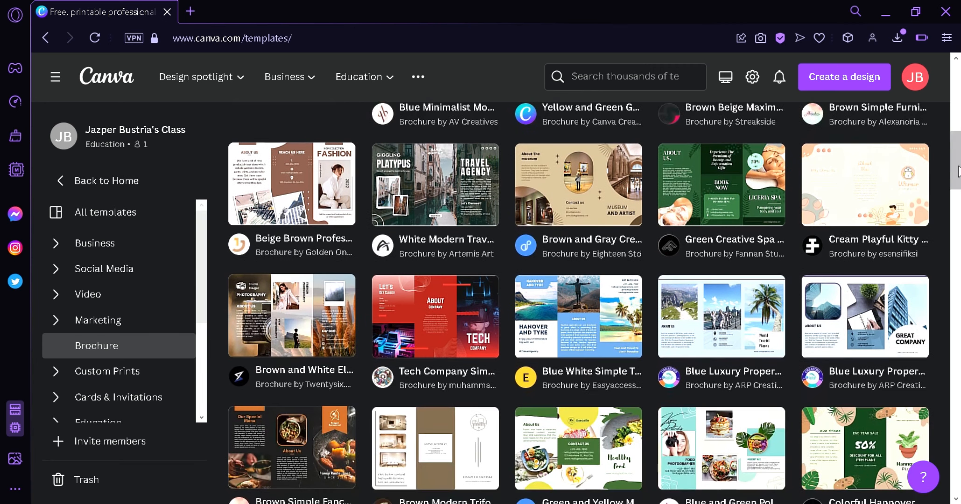
{"action": "mouse_move", "coordinate": [490, 285]}
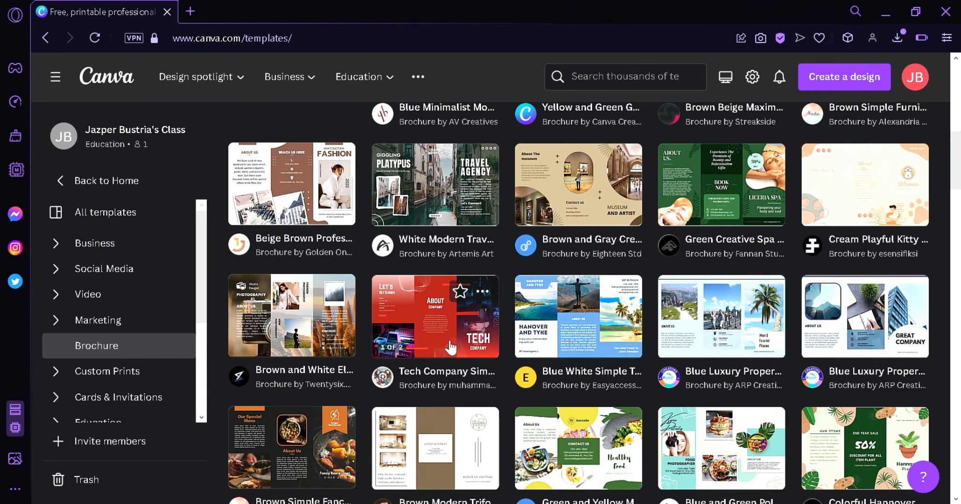
{"action": "mouse_move", "coordinate": [594, 322]}
{"action": "scroll", "coordinate": [958, 211], "scroll_direction": "down", "scroll_amount": 5}
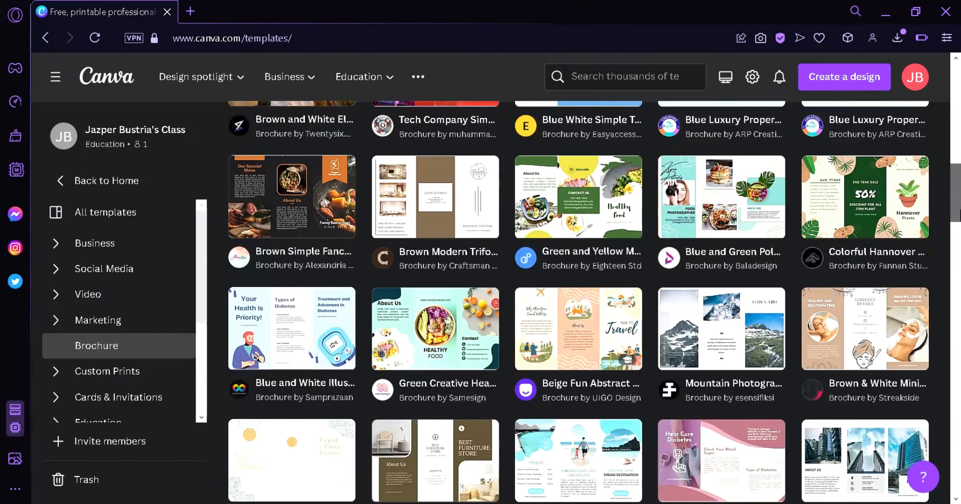
{"action": "scroll", "coordinate": [958, 210], "scroll_direction": "down", "scroll_amount": 4}
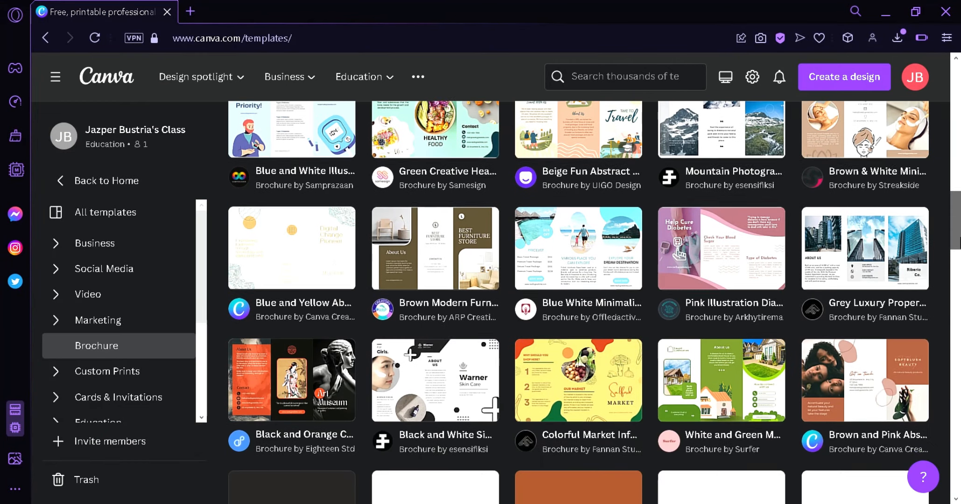
{"action": "scroll", "coordinate": [959, 210], "scroll_direction": "down", "scroll_amount": 3}
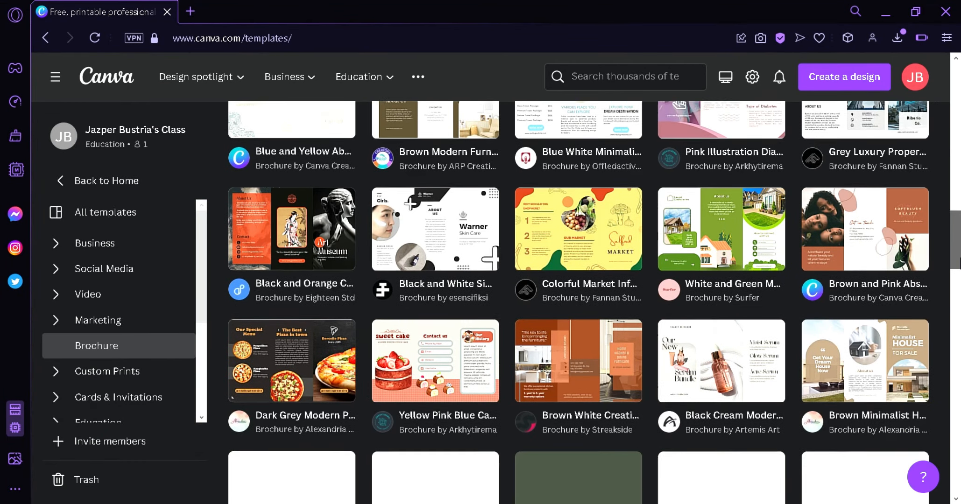
{"action": "scroll", "coordinate": [583, 302], "scroll_direction": "down", "scroll_amount": 1}
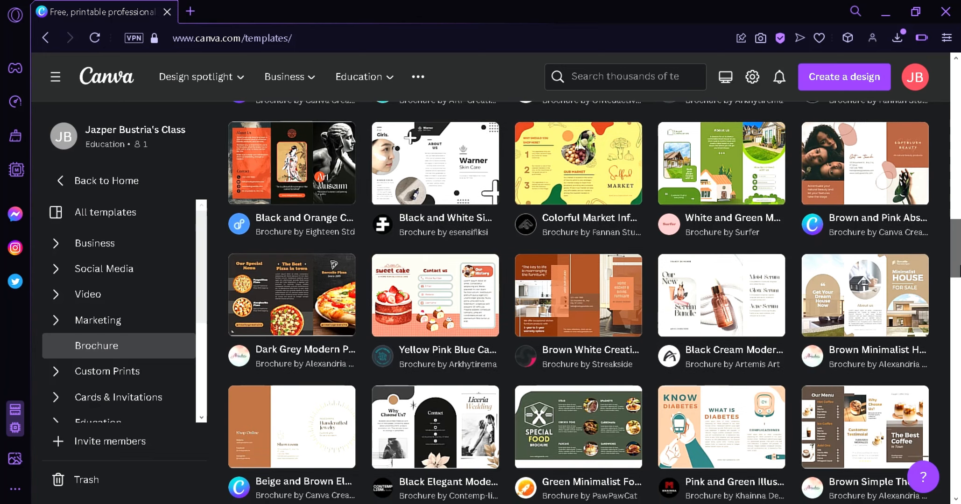
{"action": "scroll", "coordinate": [583, 302], "scroll_direction": "down", "scroll_amount": 2}
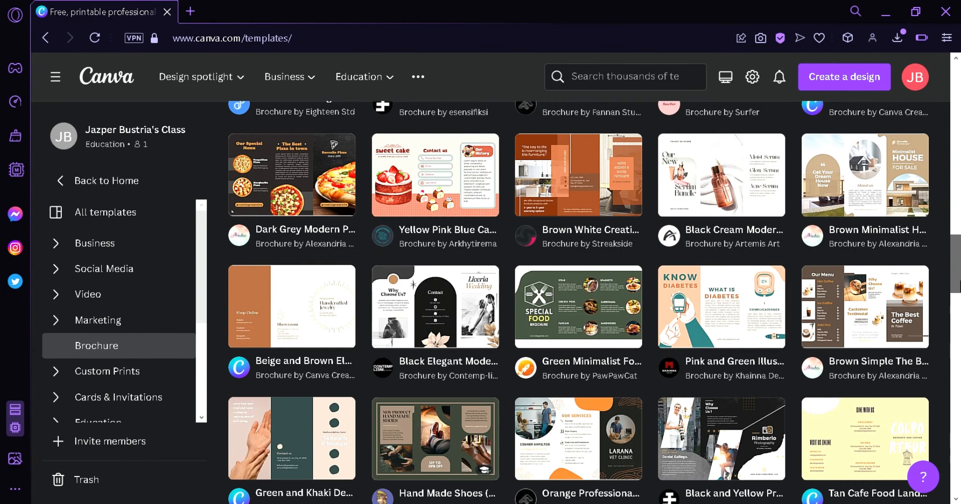
{"action": "scroll", "coordinate": [583, 302], "scroll_direction": "down", "scroll_amount": 5}
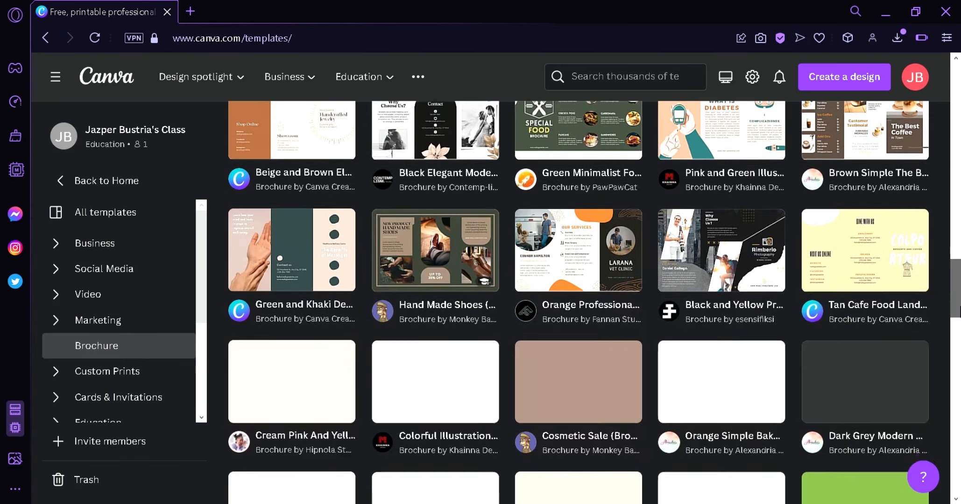
{"action": "scroll", "coordinate": [584, 302], "scroll_direction": "down", "scroll_amount": 1}
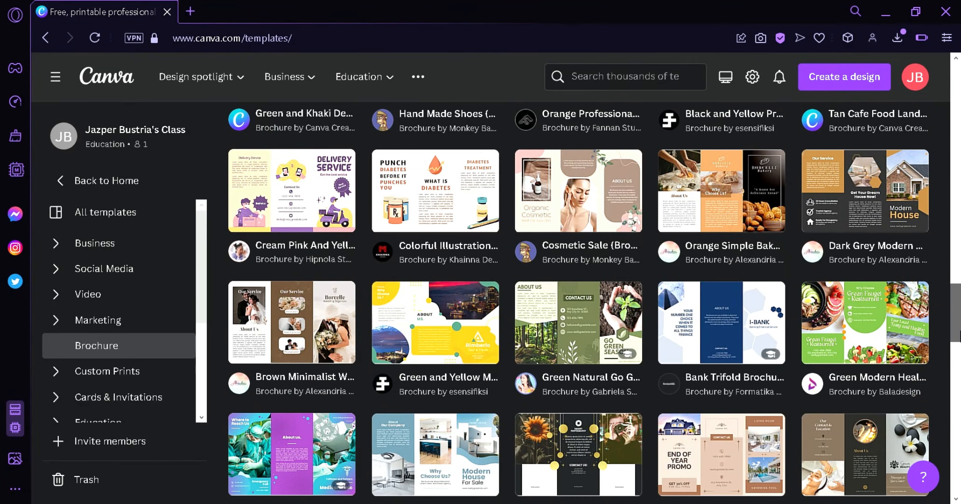
{"action": "scroll", "coordinate": [594, 274], "scroll_direction": "down", "scroll_amount": 1}
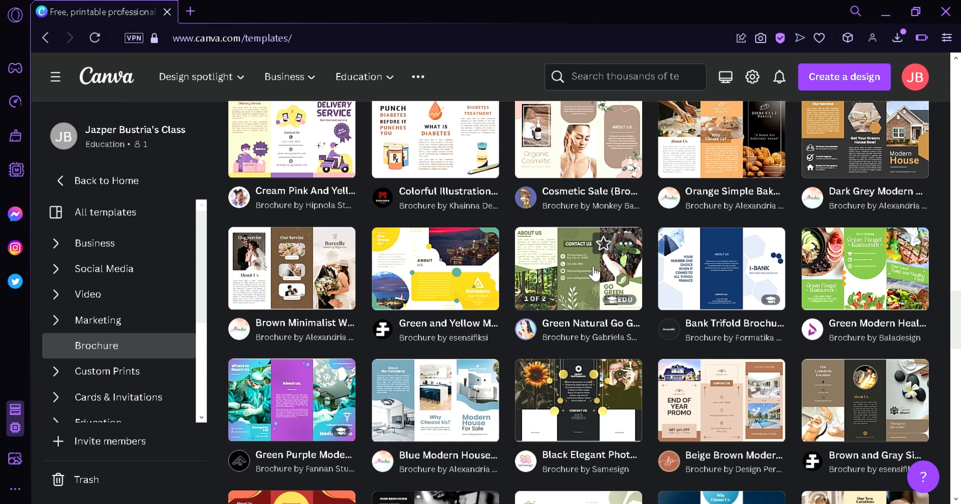
Step: Preview both pages of the Green Natural Go Green Brochure template and open it for customizing
{"action": "left_click", "coordinate": [594, 274]}
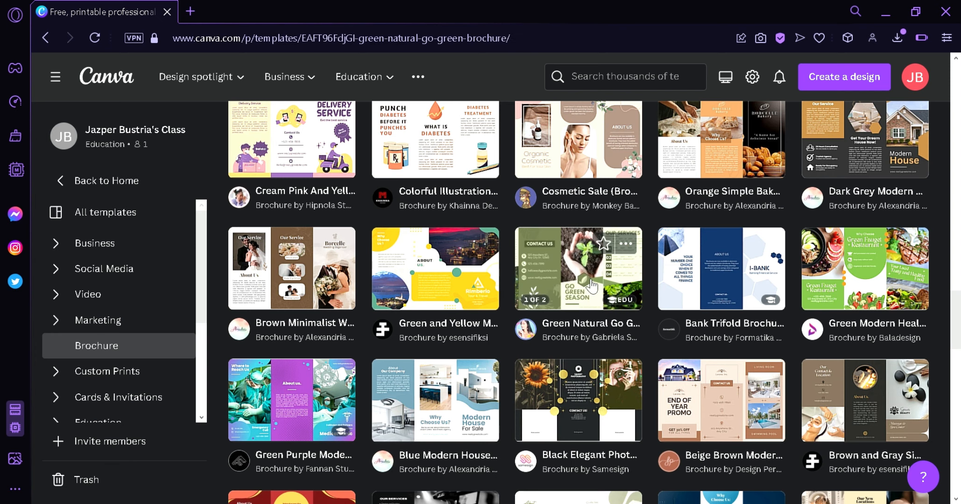
{"action": "left_click", "coordinate": [363, 438]}
{"action": "left_click", "coordinate": [315, 426]}
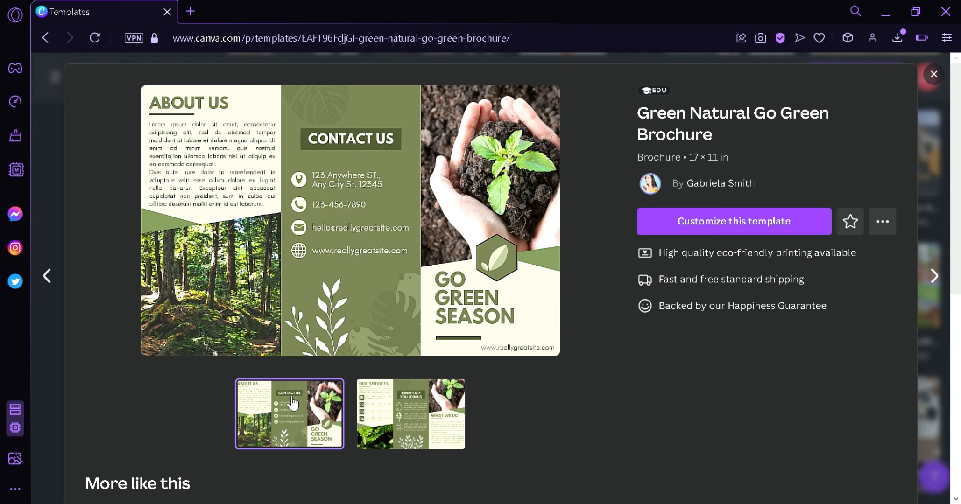
{"action": "left_click", "coordinate": [409, 427]}
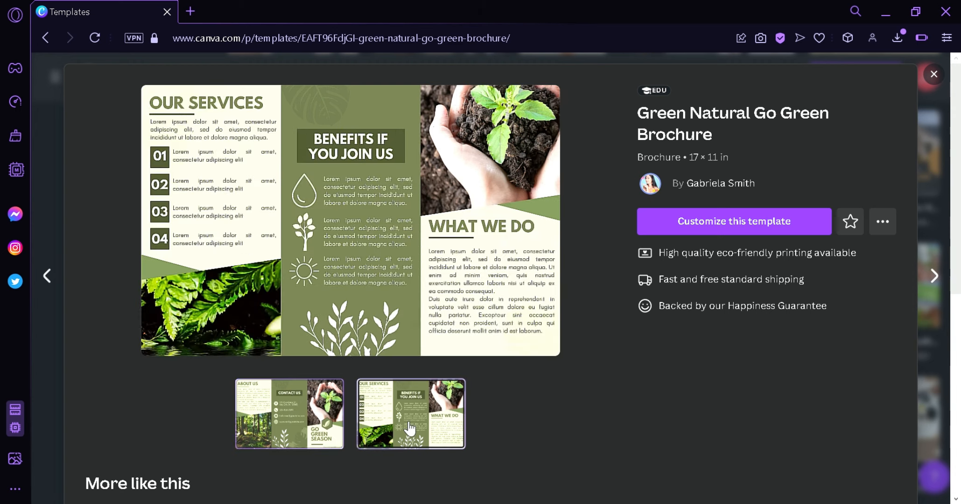
{"action": "left_click", "coordinate": [315, 402]}
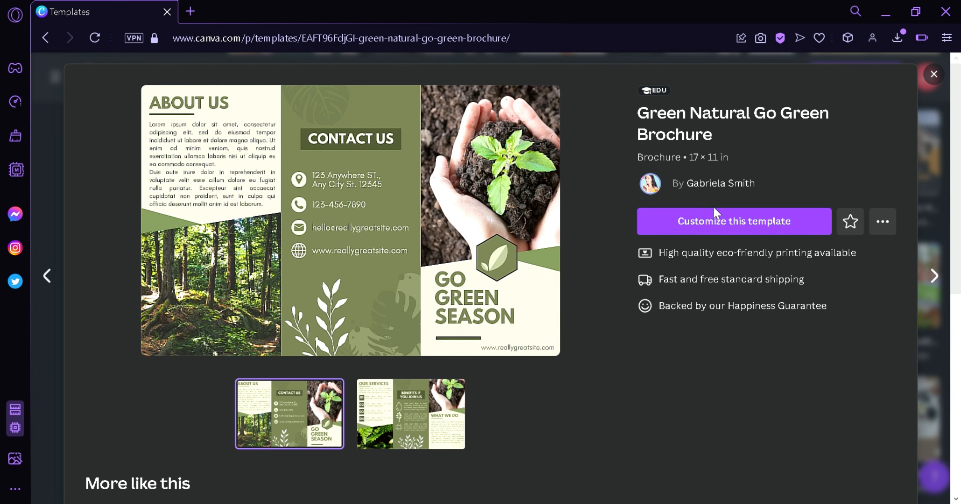
{"action": "left_click", "coordinate": [721, 228]}
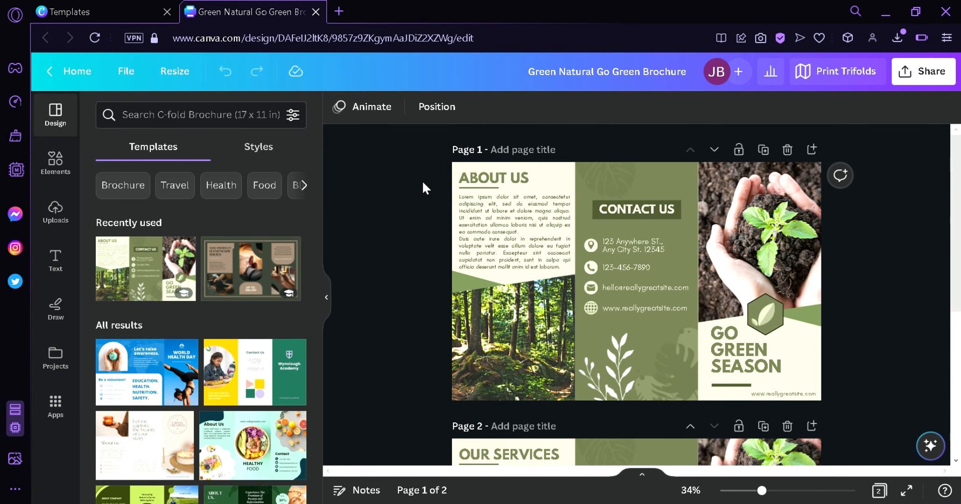
Step: Look over both pages of the brochure and the other templates offered in the editor
{"action": "scroll", "coordinate": [778, 259], "scroll_direction": "down", "scroll_amount": 5}
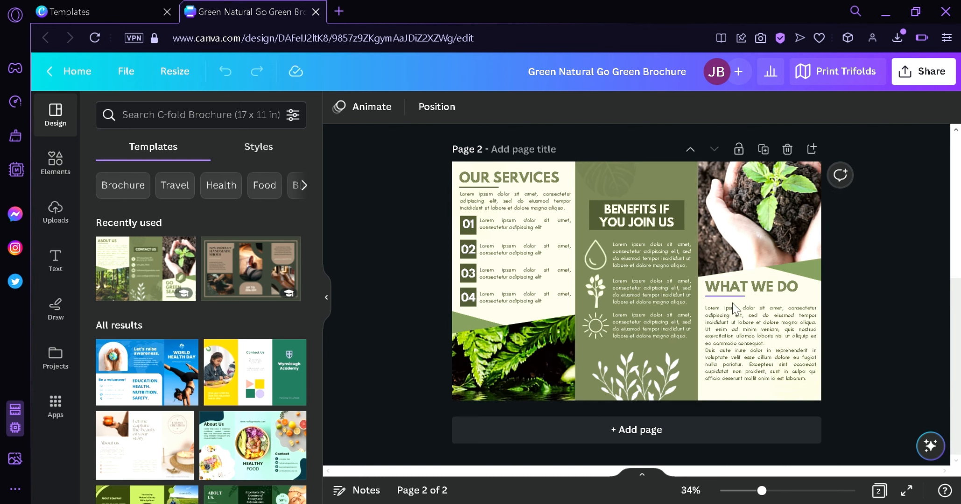
{"action": "scroll", "coordinate": [864, 283], "scroll_direction": "up", "scroll_amount": 5}
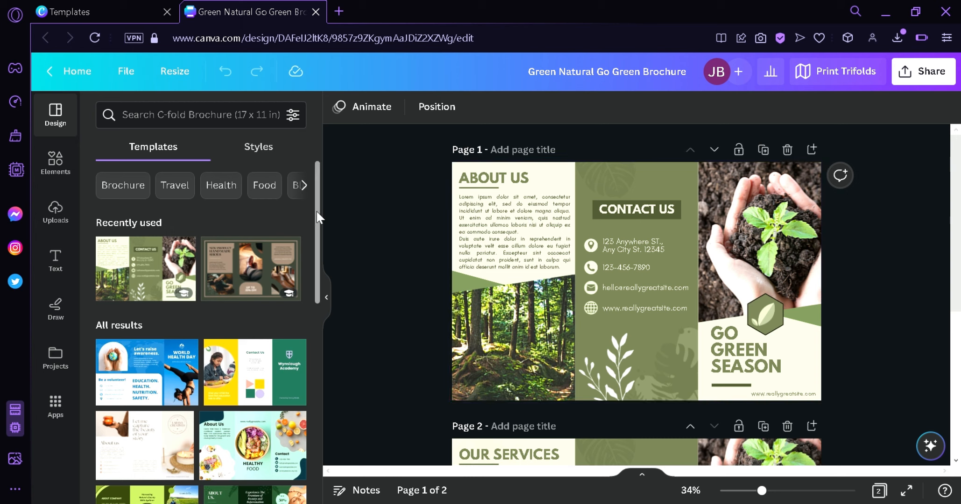
{"action": "left_click_drag", "start_coordinate": [312, 215], "coordinate": [311, 303]}
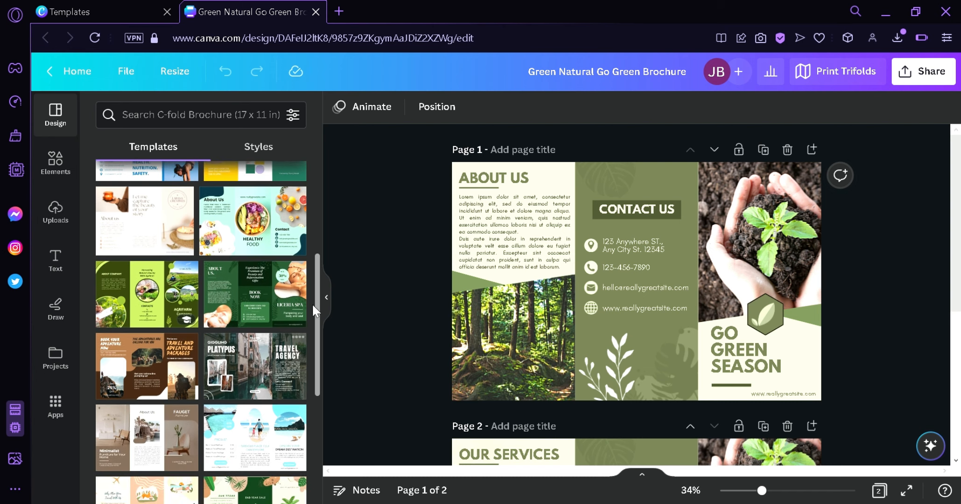
{"action": "left_click", "coordinate": [99, 7]}
{"action": "left_click", "coordinate": [247, 11]}
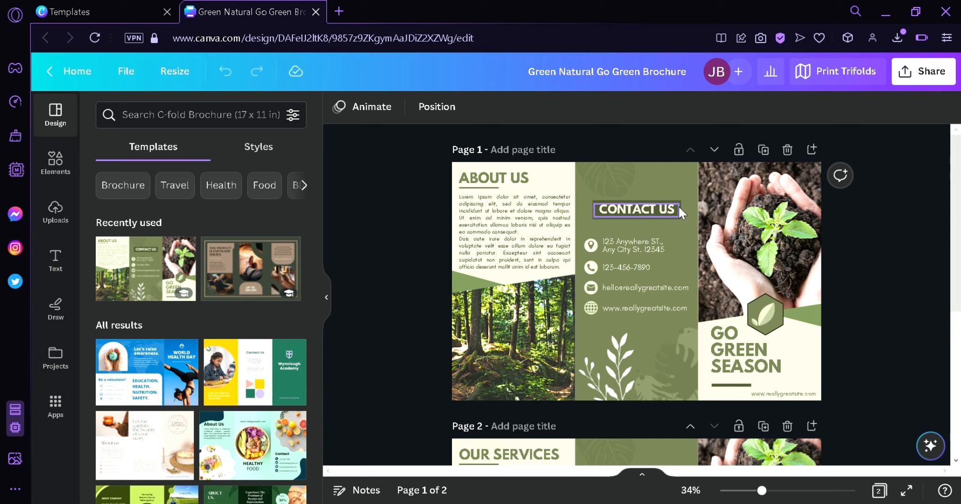
Step: Change the background shape of the Contact Us panel on page 1 to light blue
{"action": "left_click", "coordinate": [686, 187]}
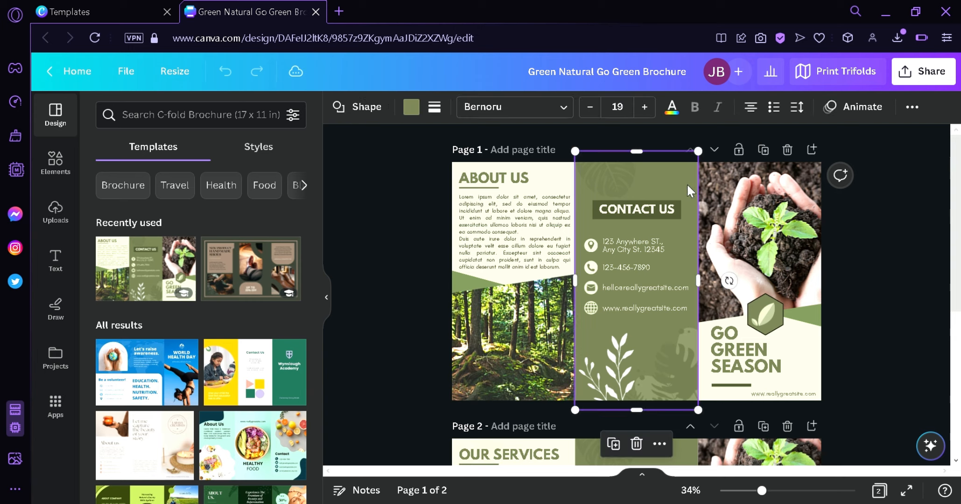
{"action": "left_click", "coordinate": [411, 107]}
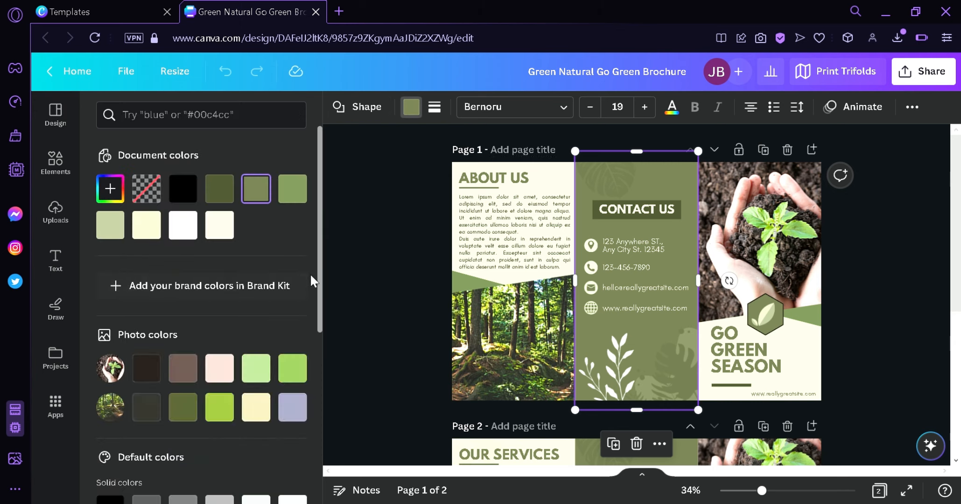
{"action": "scroll", "coordinate": [317, 319], "scroll_direction": "down", "scroll_amount": 5}
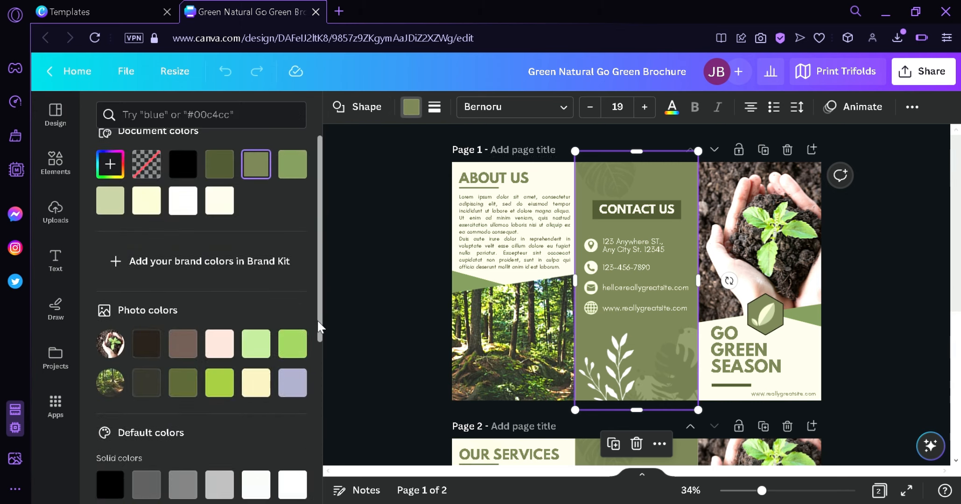
{"action": "left_click", "coordinate": [231, 333]}
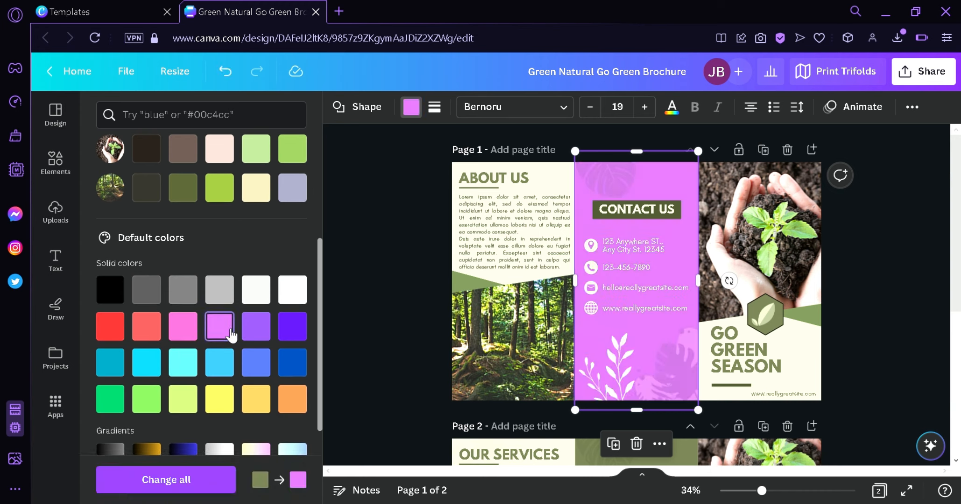
{"action": "left_click", "coordinate": [232, 367]}
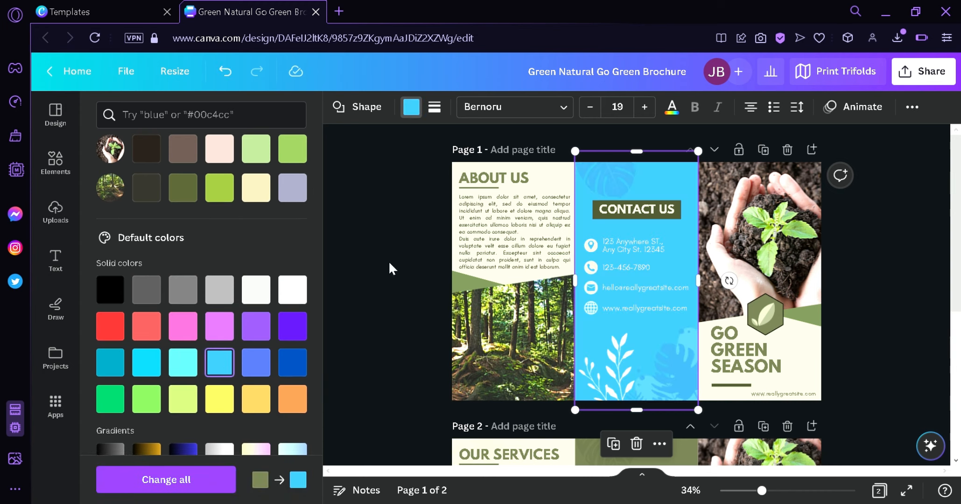
Step: Recolor the slanted green shape above the forest photo on page 1 light blue
{"action": "left_click", "coordinate": [453, 286]}
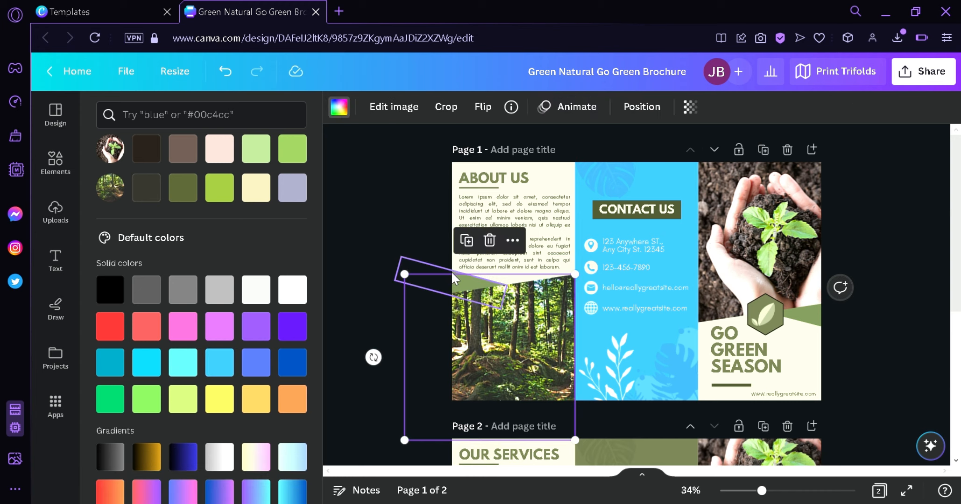
{"action": "left_click", "coordinate": [451, 271]}
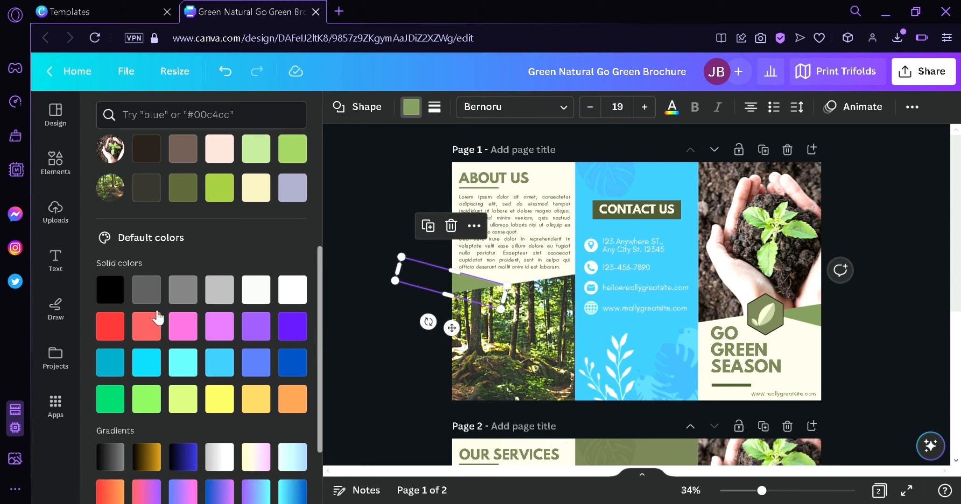
{"action": "left_click", "coordinate": [191, 368]}
Step: Recolor the slanted green shape beside the leaf hexagon on page 1's cover panel with the document's light blue
{"action": "left_click", "coordinate": [821, 328]}
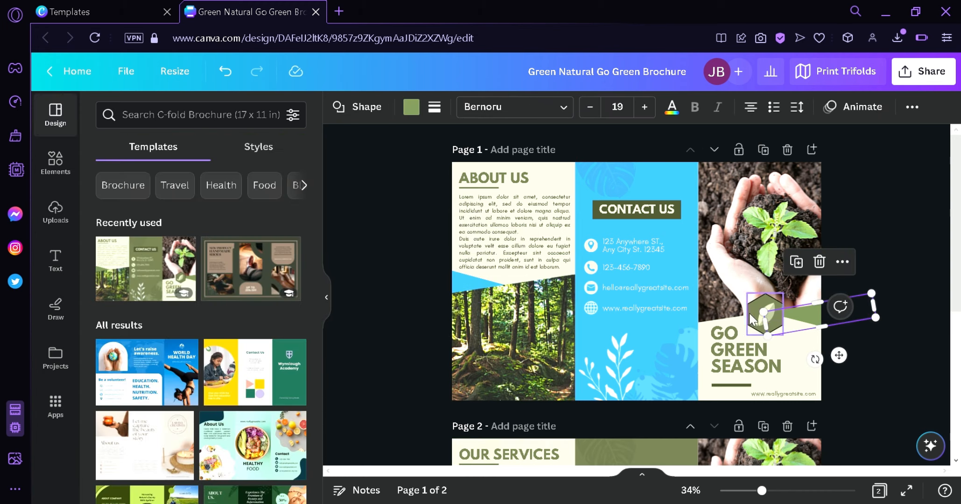
{"action": "left_click", "coordinate": [411, 107]}
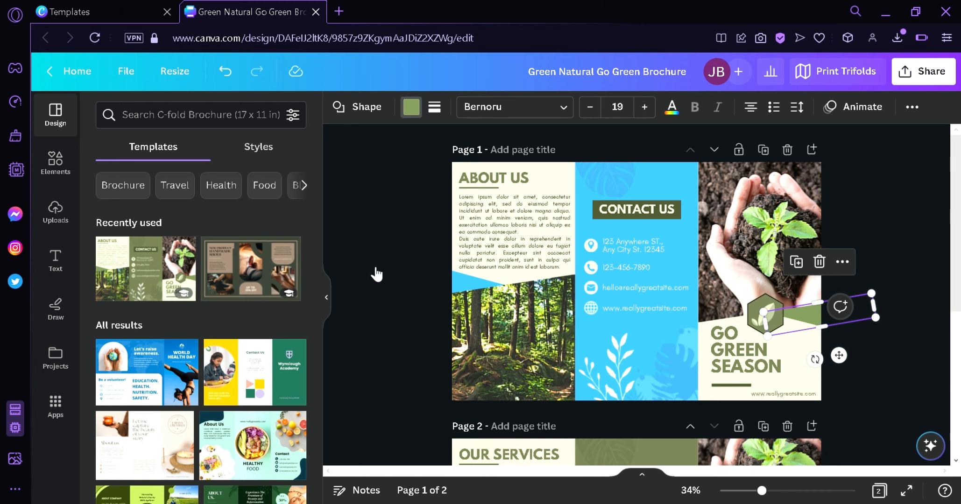
{"action": "scroll", "coordinate": [229, 424], "scroll_direction": "down", "scroll_amount": 5}
{"action": "scroll", "coordinate": [215, 423], "scroll_direction": "up", "scroll_amount": 5}
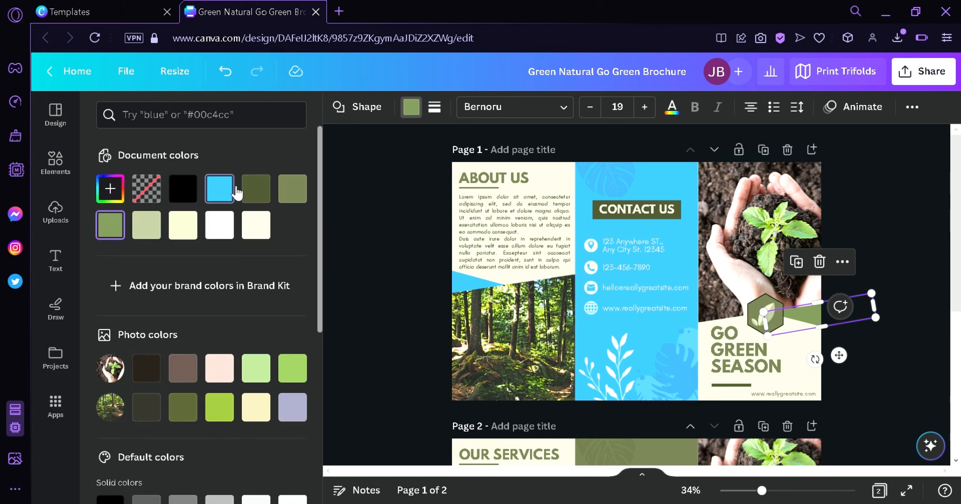
{"action": "left_click", "coordinate": [219, 189]}
{"action": "left_click", "coordinate": [257, 194]}
{"action": "left_click", "coordinate": [217, 187]}
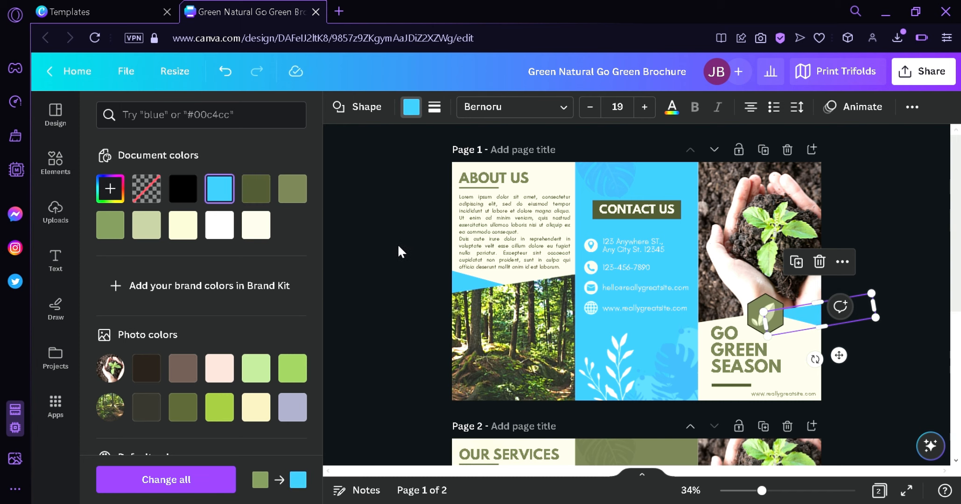
{"action": "left_click", "coordinate": [448, 232]}
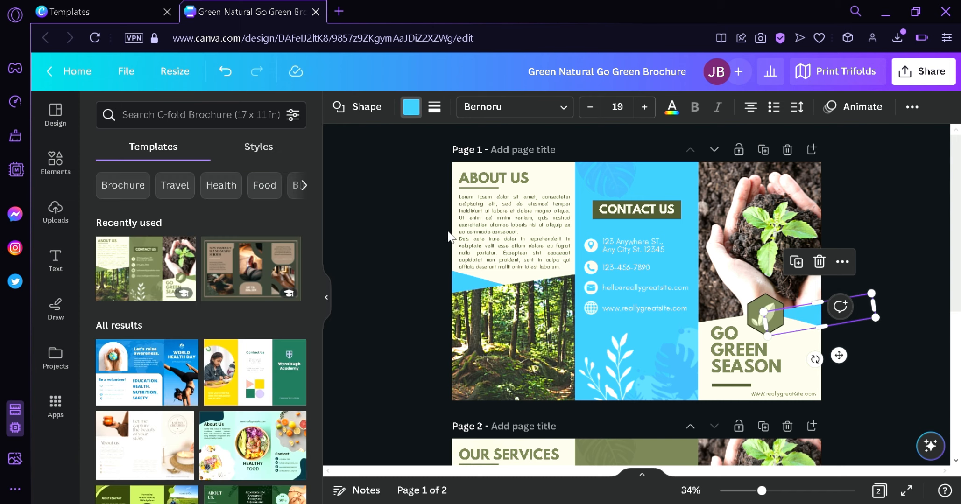
Step: Recolor the dark green box behind the Contact Us heading on page 1 light aqua
{"action": "left_click", "coordinate": [658, 212]}
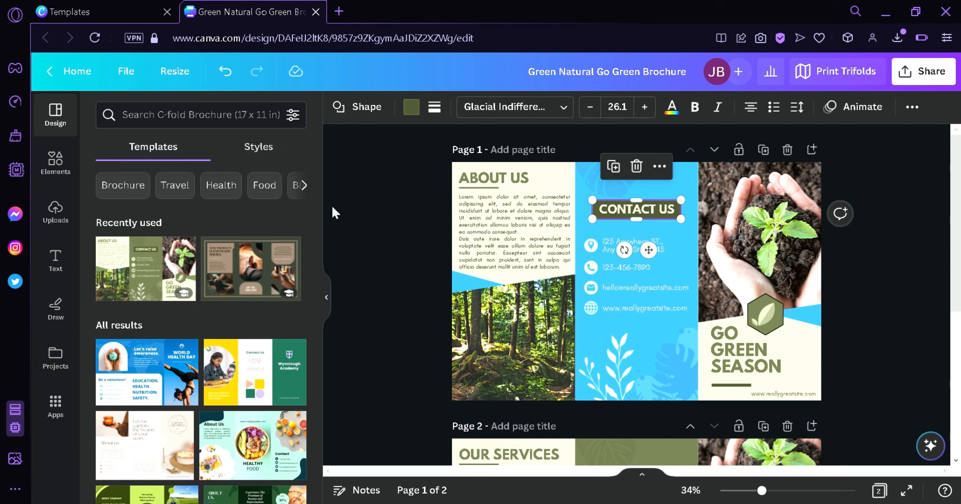
{"action": "left_click", "coordinate": [411, 107]}
{"action": "scroll", "coordinate": [214, 265], "scroll_direction": "down", "scroll_amount": 5}
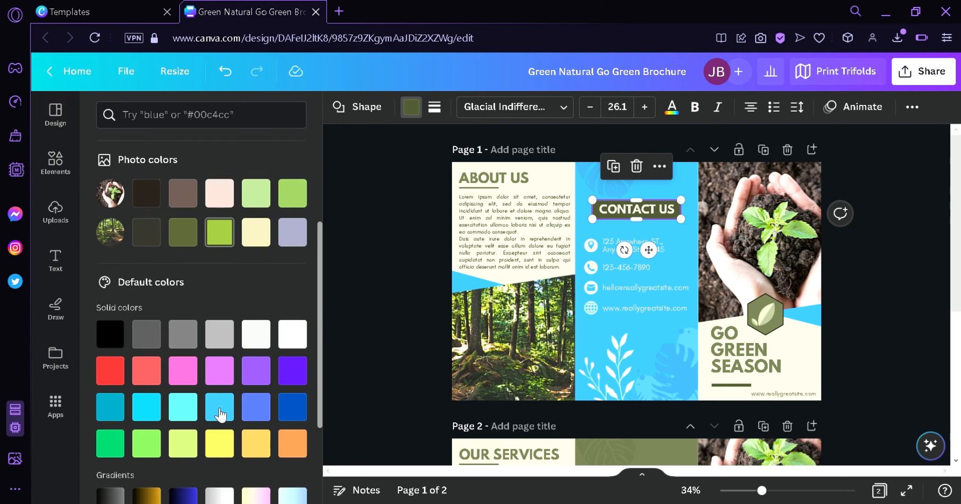
{"action": "left_click", "coordinate": [220, 413]}
{"action": "left_click", "coordinate": [183, 408]}
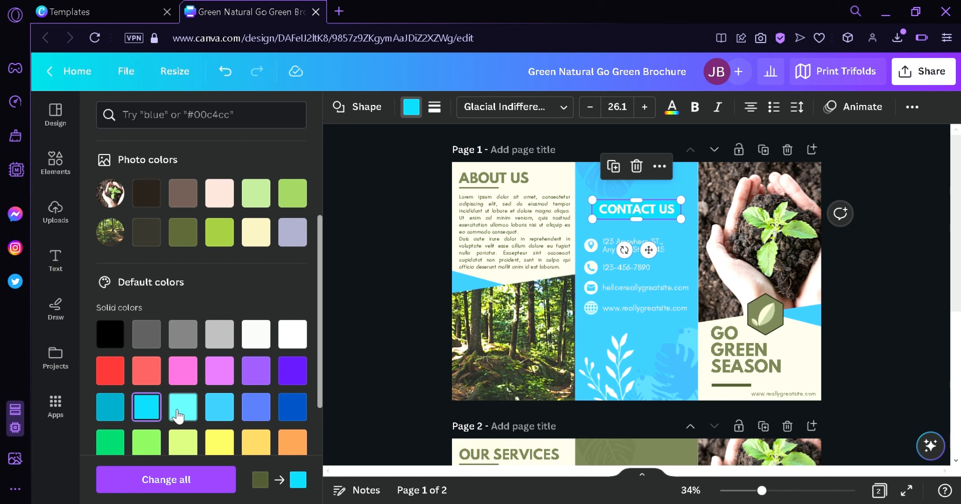
{"action": "left_click", "coordinate": [391, 270]}
{"action": "left_click", "coordinate": [898, 316]}
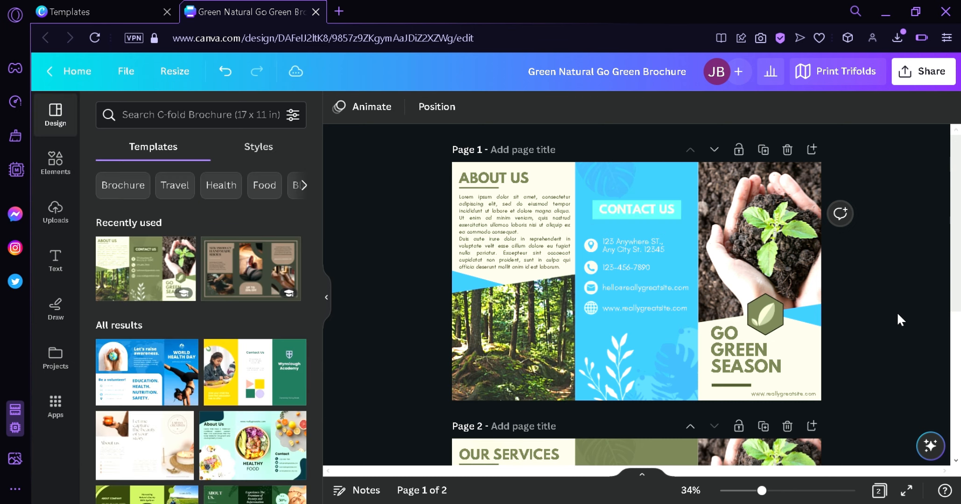
Step: Search the elements library for "facebook icon" and list all matching graphics
{"action": "scroll", "coordinate": [653, 231], "scroll_direction": "up", "scroll_amount": 3}
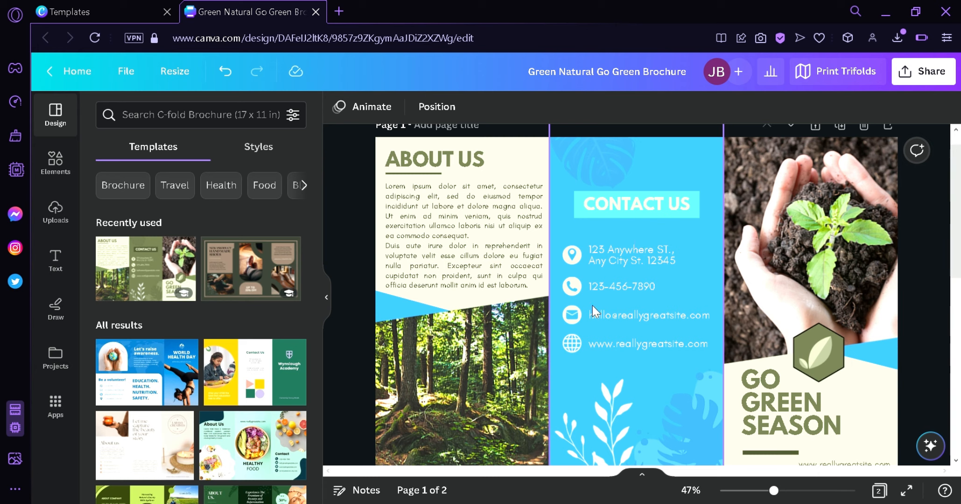
{"action": "scroll", "coordinate": [607, 327], "scroll_direction": "down", "scroll_amount": 3}
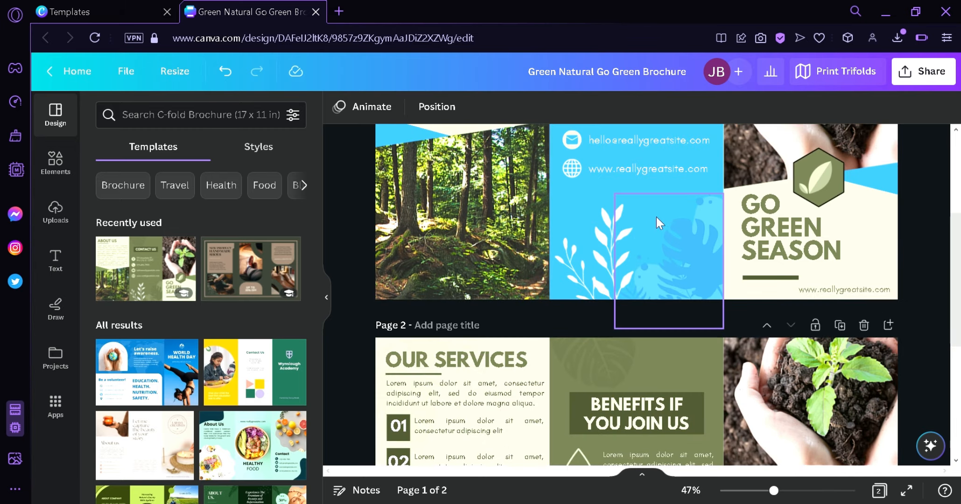
{"action": "scroll", "coordinate": [656, 217], "scroll_direction": "up", "scroll_amount": 3}
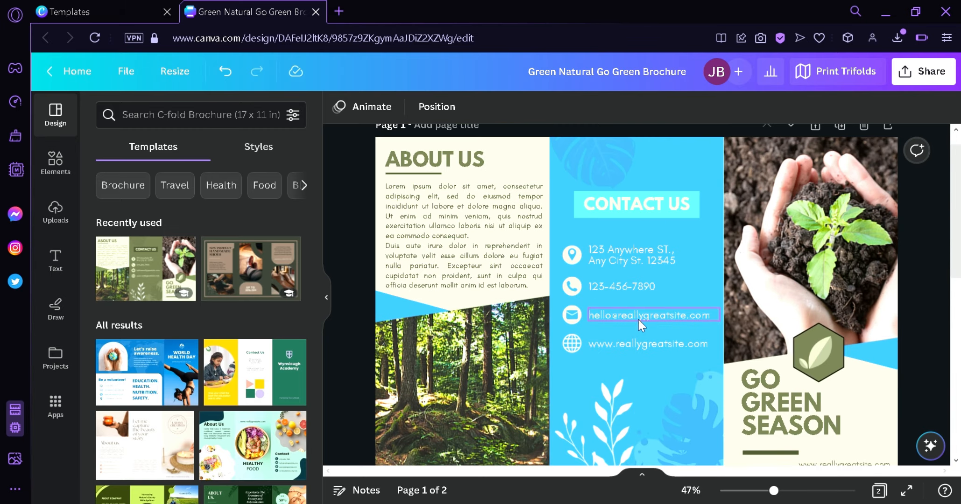
{"action": "left_click", "coordinate": [57, 161]}
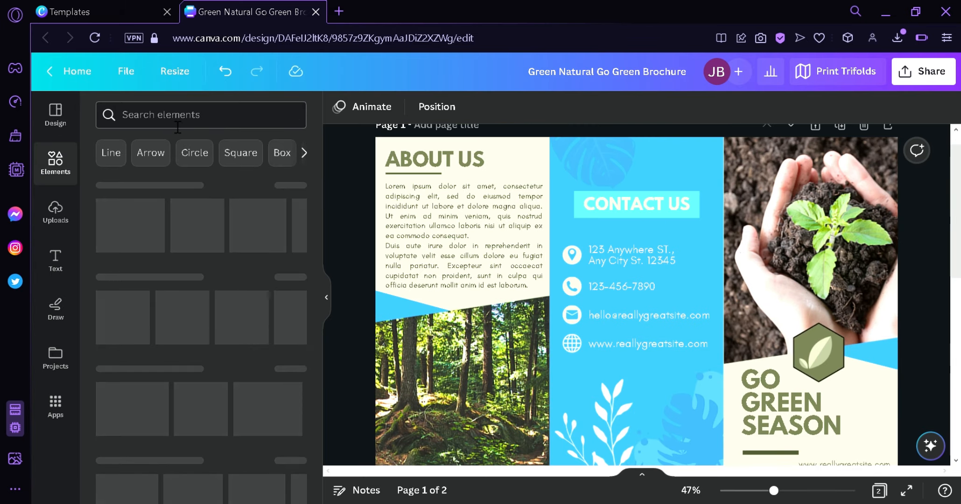
{"action": "left_click", "coordinate": [177, 123]}
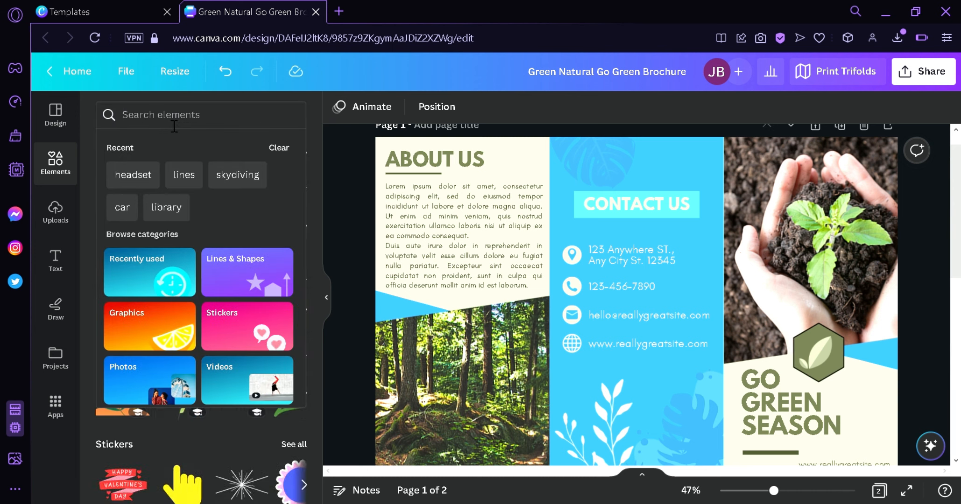
{"action": "type", "text": "facebo"}
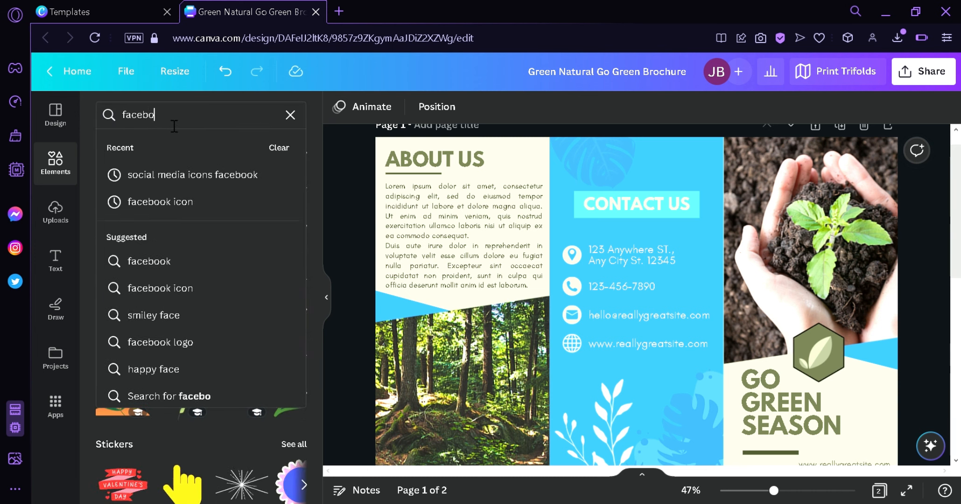
{"action": "type", "text": "ok icon"}
{"action": "key", "text": "Return"}
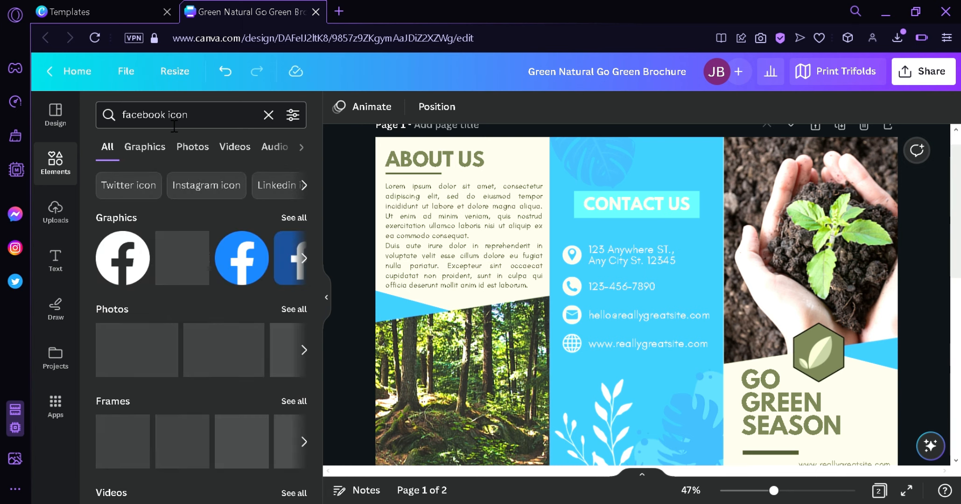
{"action": "left_click", "coordinate": [295, 218]}
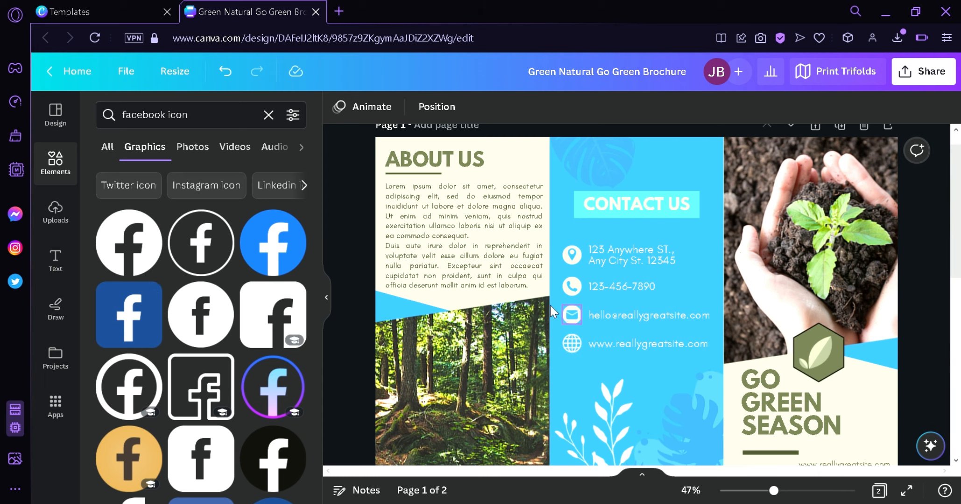
Step: Add the solid circular Facebook icon to page 1's Contact Us panel and recolor it with the document's off-white
{"action": "left_click", "coordinate": [200, 346]}
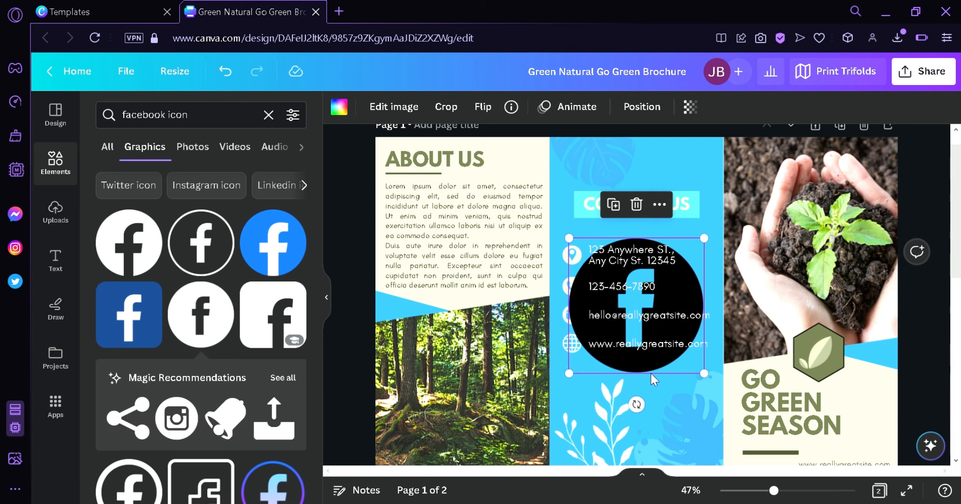
{"action": "left_click_drag", "start_coordinate": [650, 372], "coordinate": [623, 453]}
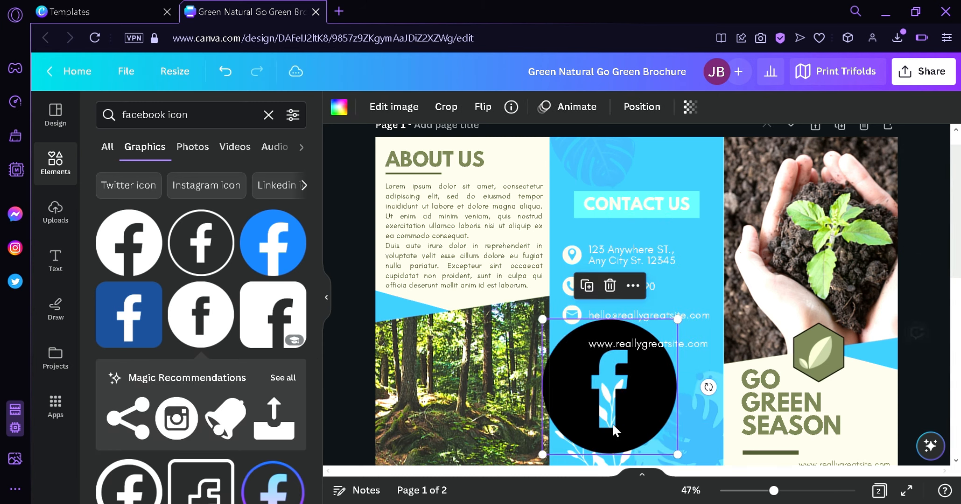
{"action": "left_click", "coordinate": [339, 106]}
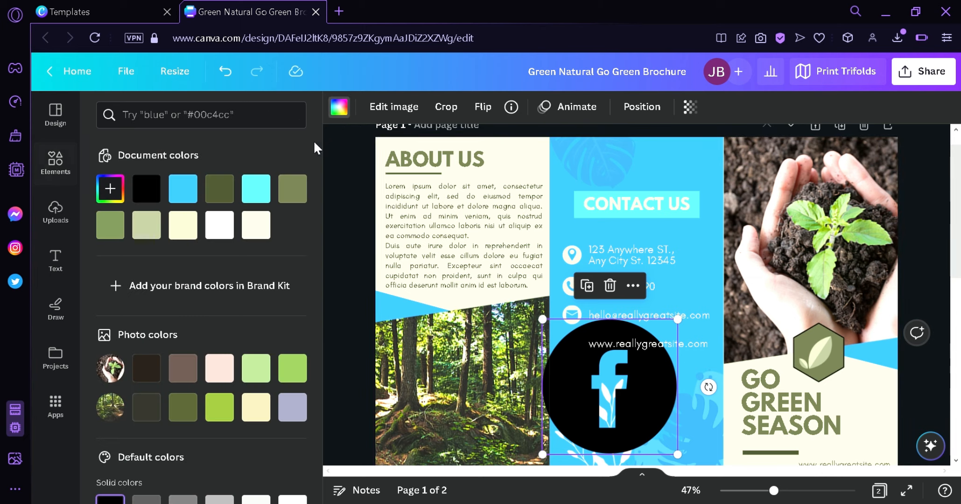
{"action": "left_click", "coordinate": [255, 227]}
{"action": "left_click", "coordinate": [257, 231]}
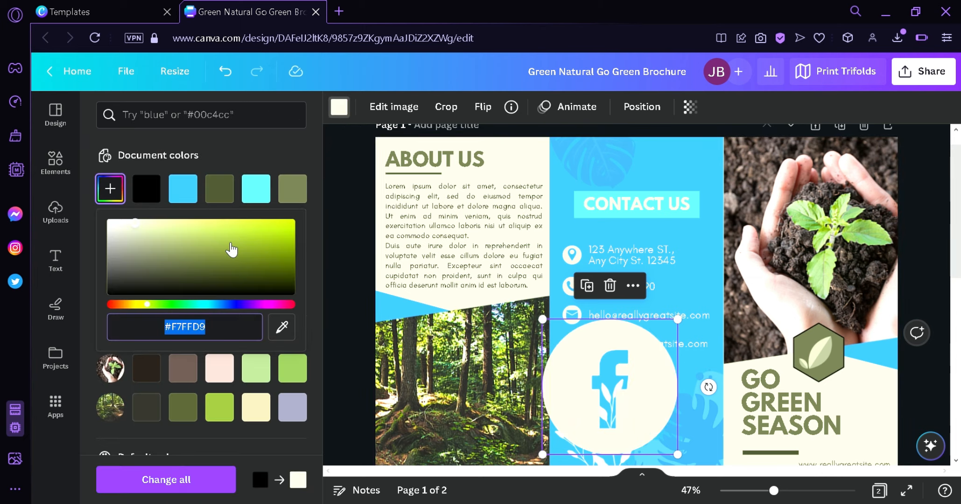
{"action": "left_click", "coordinate": [312, 236]}
Step: Set the Facebook icon aside over the forest photo and move the Contact Us heading and all contact details up together
{"action": "left_click_drag", "start_coordinate": [561, 392], "coordinate": [399, 378]}
{"action": "left_click", "coordinate": [640, 352]}
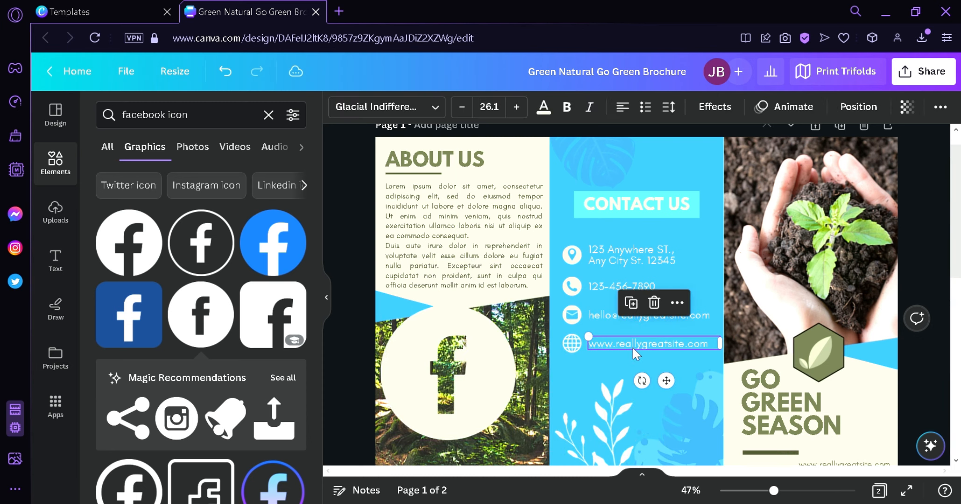
{"action": "left_click", "coordinate": [605, 319], "text": "shift"}
{"action": "left_click", "coordinate": [597, 291], "text": "shift"}
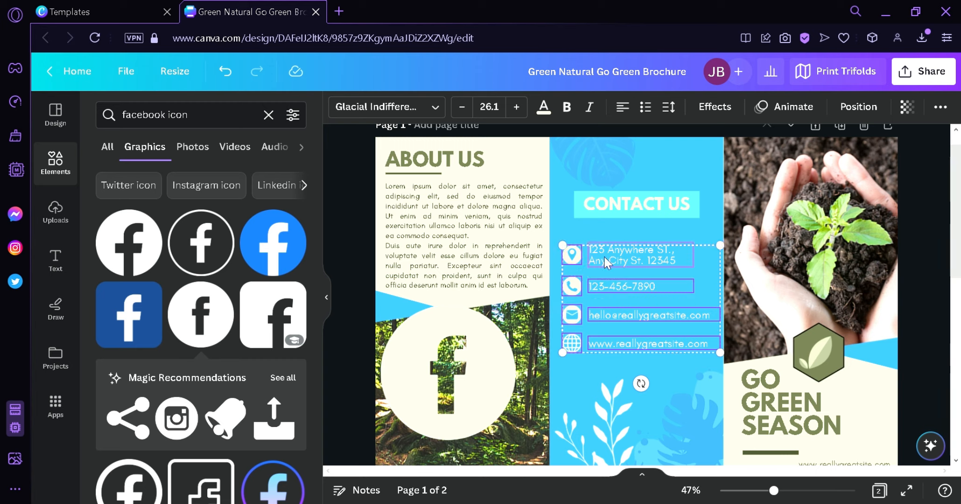
{"action": "left_click", "coordinate": [640, 262], "text": "shift"}
{"action": "left_click", "coordinate": [644, 204], "text": "shift"}
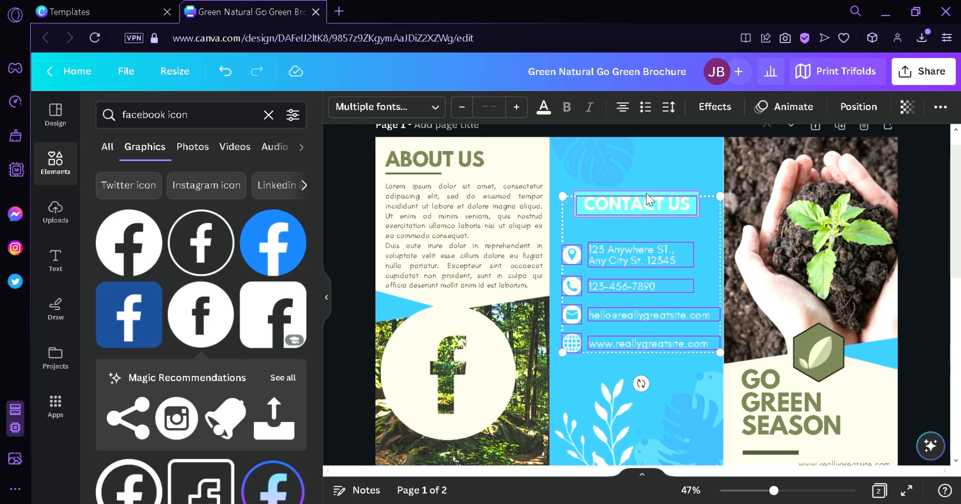
{"action": "left_click", "coordinate": [648, 210], "text": "shift"}
{"action": "left_click_drag", "start_coordinate": [647, 210], "coordinate": [648, 179]}
Step: Shrink the Facebook icon to the size of the contact icons and place it below the globe icon
{"action": "left_click_drag", "start_coordinate": [504, 361], "coordinate": [680, 352]}
{"action": "left_click_drag", "start_coordinate": [691, 438], "coordinate": [579, 344]}
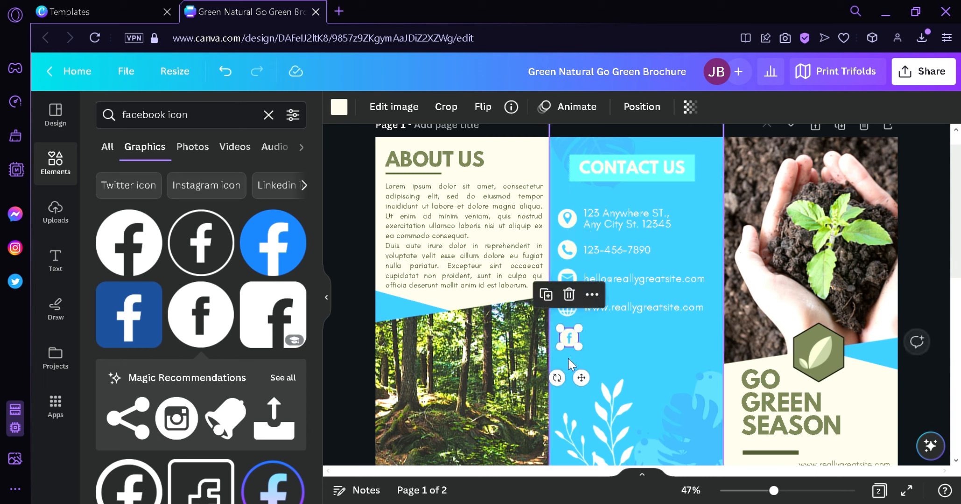
{"action": "left_click", "coordinate": [620, 354]}
Step: Duplicate the website address line and place the copy beside the Facebook icon
{"action": "left_click", "coordinate": [632, 308]}
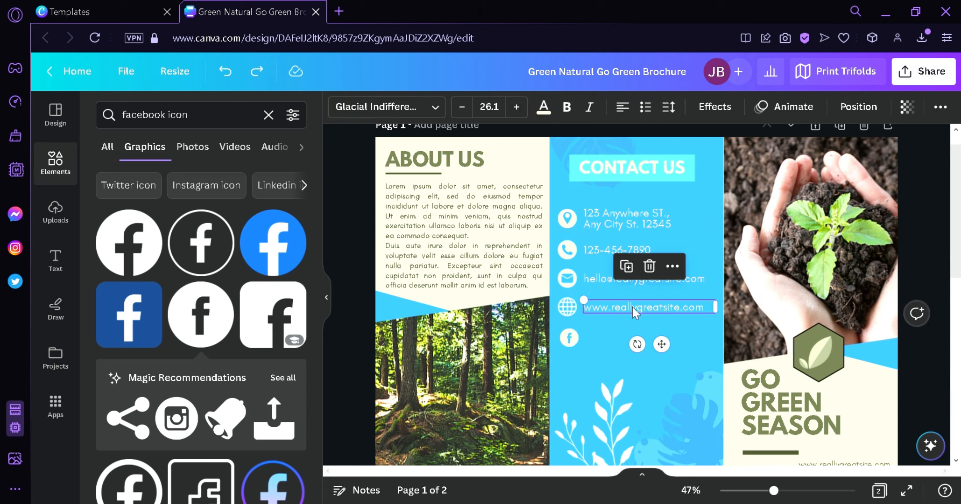
{"action": "left_click", "coordinate": [626, 267]}
{"action": "left_click_drag", "start_coordinate": [667, 349], "coordinate": [663, 380]}
{"action": "double_click", "coordinate": [695, 337]}
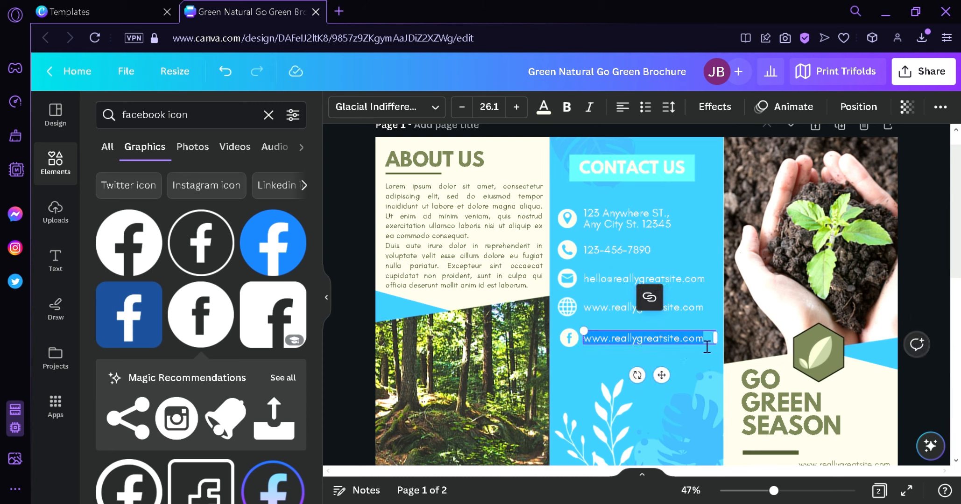
{"action": "left_click", "coordinate": [711, 347]}
{"action": "key", "text": "BackSpace"}
{"action": "key", "text": "BackSpace"}
{"action": "key", "text": "BackSpace"}
{"action": "key", "text": "BackSpace"}
{"action": "key", "text": "BackSpace"}
{"action": "key", "text": "BackSpace"}
{"action": "key", "text": "BackSpace"}
{"action": "key", "text": "BackSpace"}
{"action": "key", "text": "BackSpace"}
{"action": "key", "text": "BackSpace"}
{"action": "key", "text": "BackSpace"}
{"action": "key", "text": "BackSpace"}
{"action": "key", "text": "BackSpace"}
{"action": "key", "text": "BackSpace"}
{"action": "key", "text": "BackSpace"}
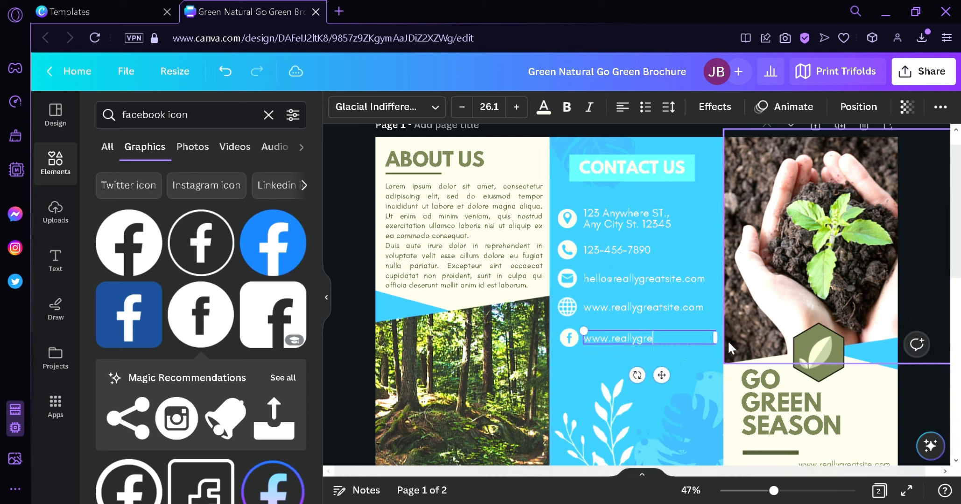
{"action": "key", "text": "BackSpace"}
{"action": "key", "text": "BackSpace"}
{"action": "key", "text": "BackSpace"}
{"action": "key", "text": "BackSpace"}
{"action": "type", "text": "facebook.com/"}
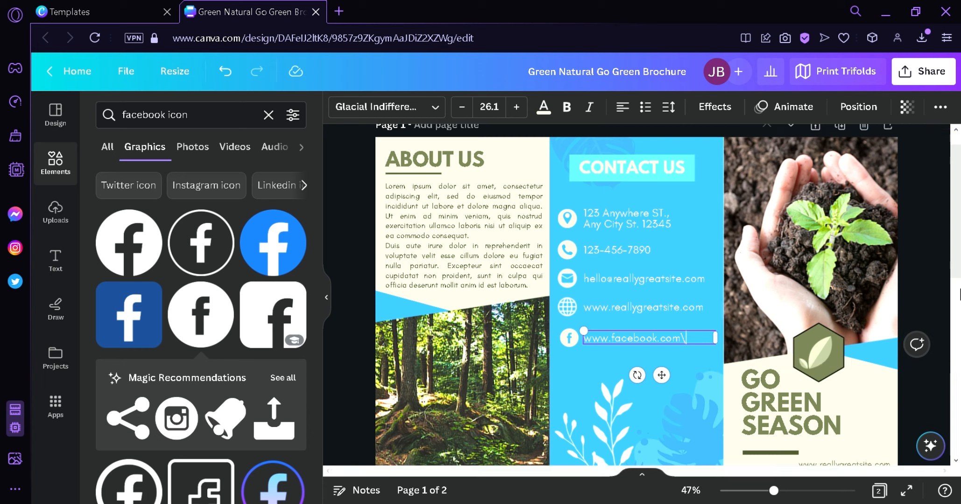
Step: Replace the cover title "GO GREEN SEASON" with "CLEAN THE OCEAN" and move it slightly down, clear of the leaf hexagon
{"action": "scroll", "coordinate": [954, 200], "scroll_direction": "down", "scroll_amount": 1}
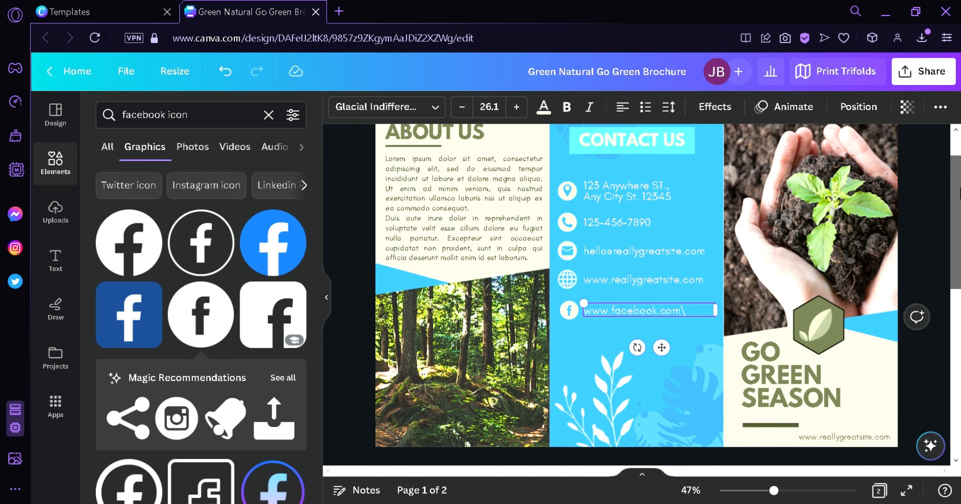
{"action": "scroll", "coordinate": [959, 187], "scroll_direction": "down", "scroll_amount": 1}
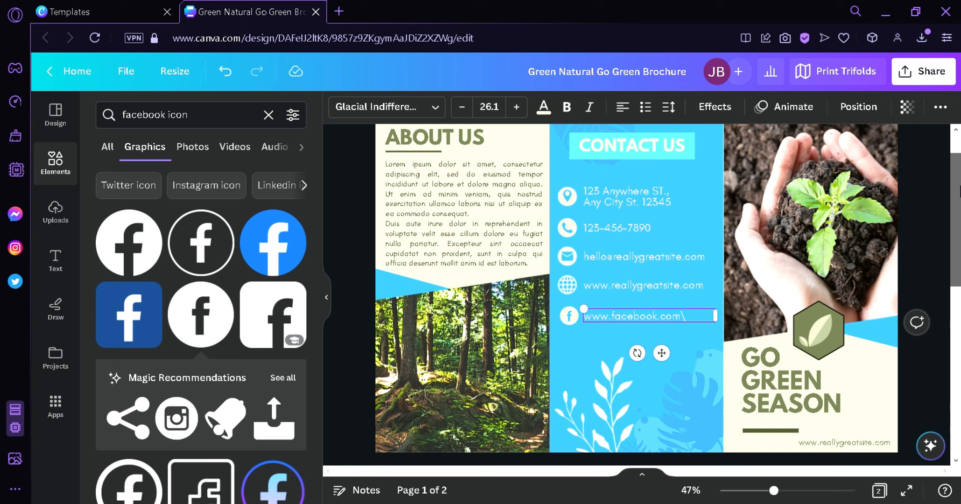
{"action": "double_click", "coordinate": [794, 393]}
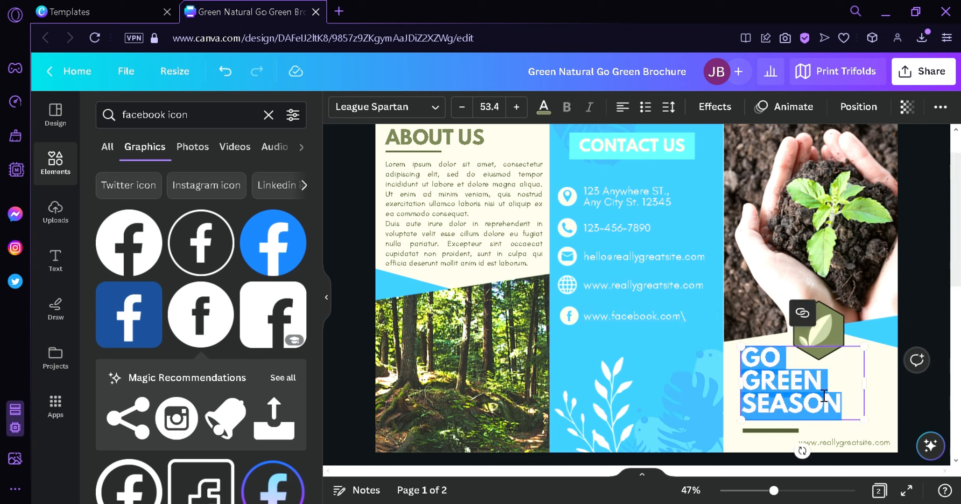
{"action": "type", "text": "CLEAN"}
{"action": "key", "text": "Return"}
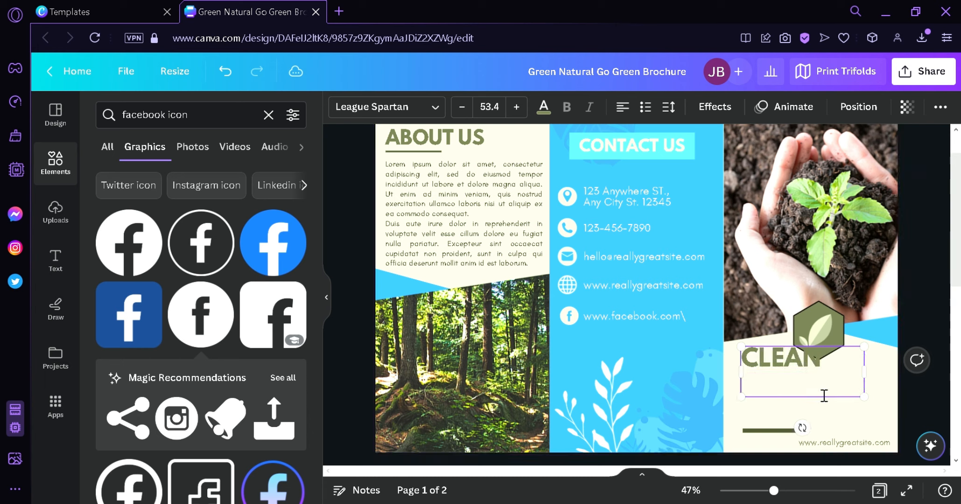
{"action": "type", "text": "THE OC"}
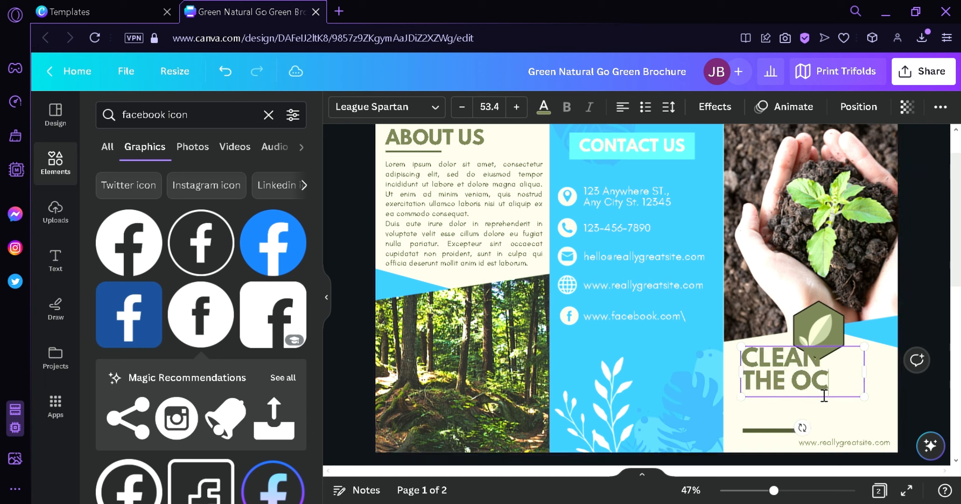
{"action": "type", "text": "EAN"}
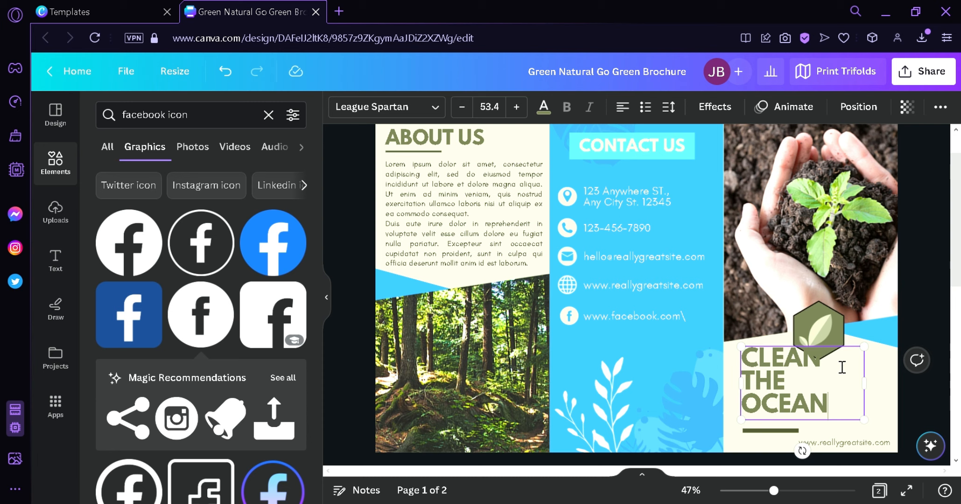
{"action": "left_click_drag", "start_coordinate": [843, 354], "coordinate": [850, 399]}
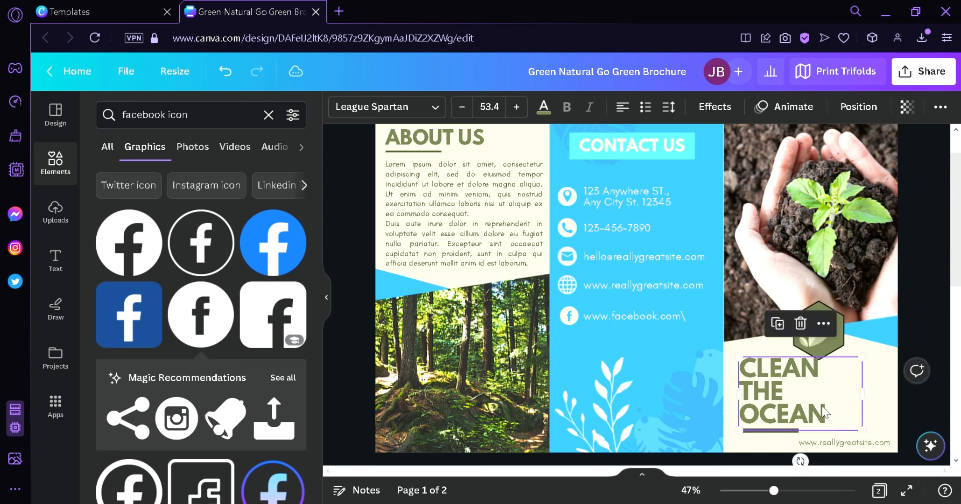
Step: Recolor the "CLEAN THE OCEAN" cover title with the document's light blue
{"action": "double_click", "coordinate": [793, 404]}
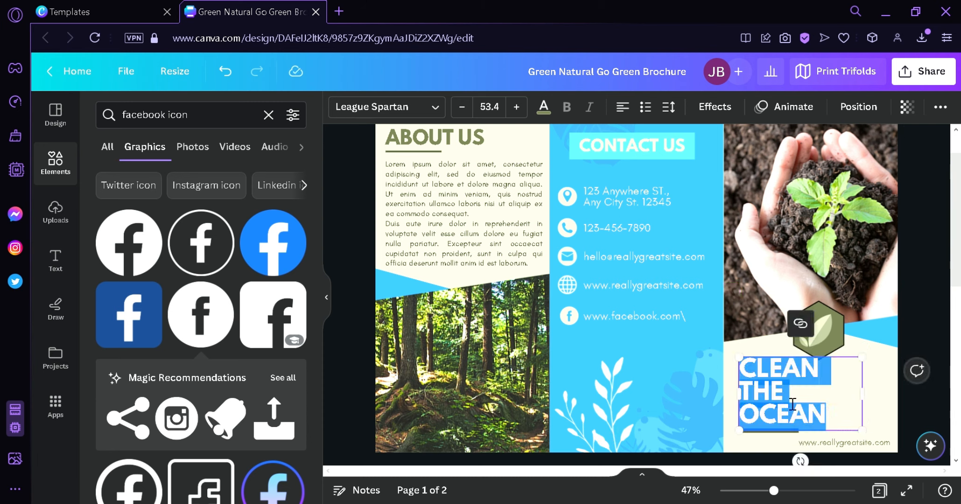
{"action": "left_click", "coordinate": [544, 108]}
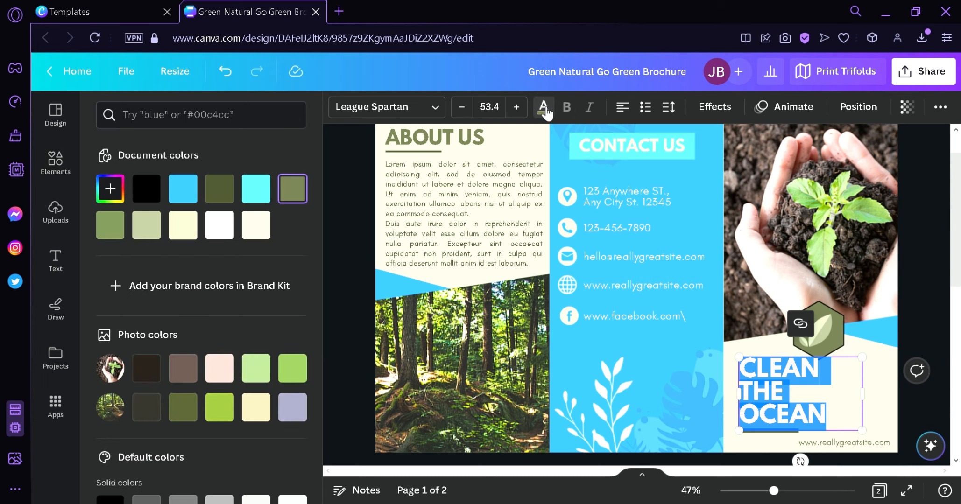
{"action": "left_click", "coordinate": [186, 192]}
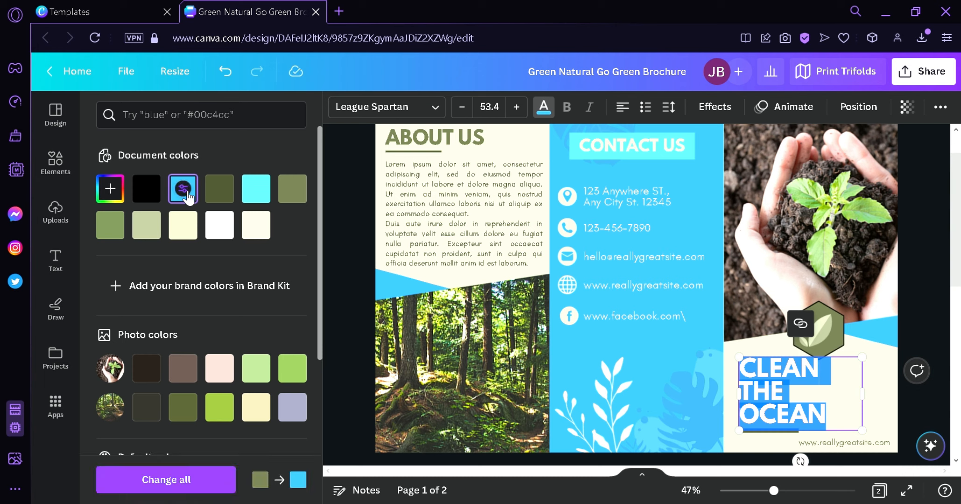
{"action": "left_click", "coordinate": [920, 309]}
Step: Replace the leaf icon in the cover hexagon with the outlined droplet graphic found by searching graphics for "droplet"
{"action": "left_click", "coordinate": [831, 326]}
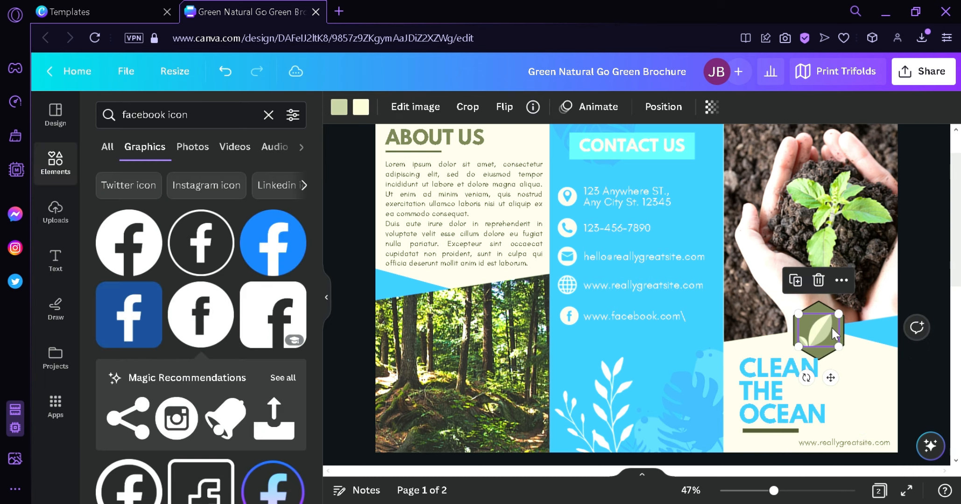
{"action": "key", "text": "Delete"}
{"action": "left_click", "coordinate": [268, 114]}
{"action": "type", "text": "d"}
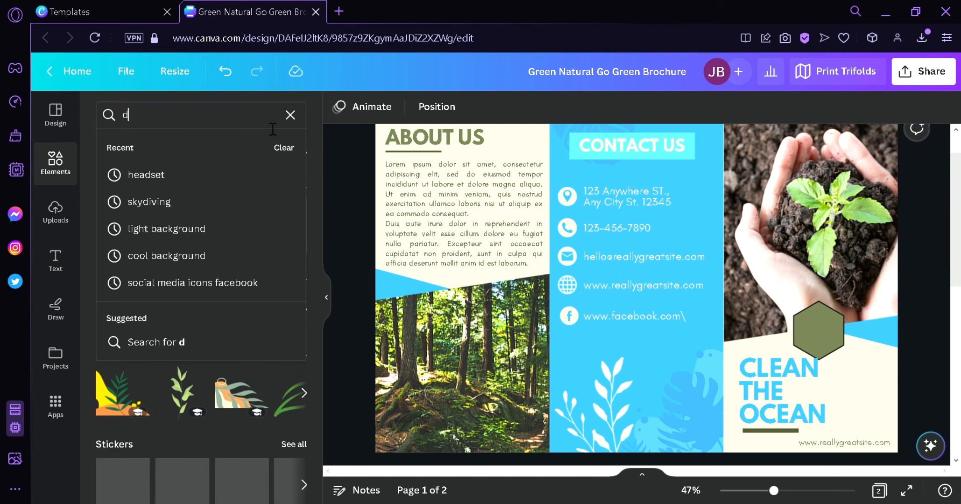
{"action": "type", "text": "roplet"}
{"action": "key", "text": "Return"}
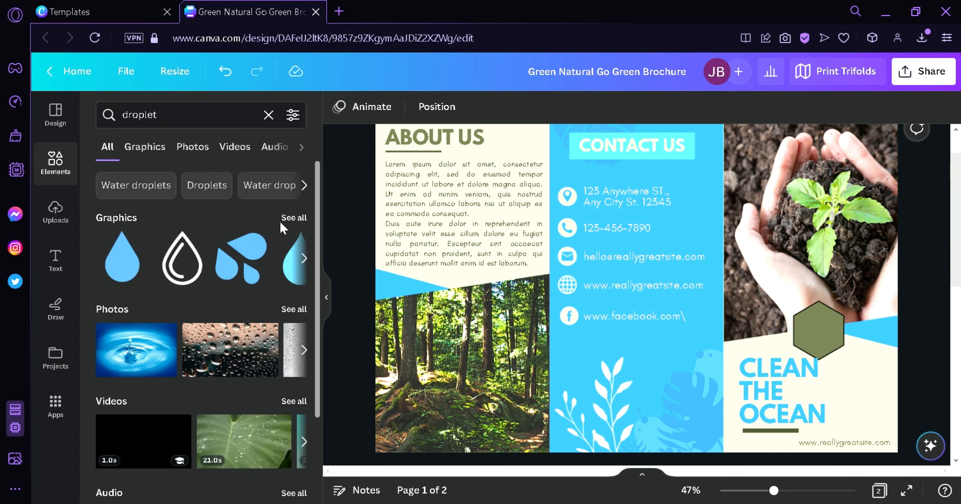
{"action": "left_click", "coordinate": [295, 218]}
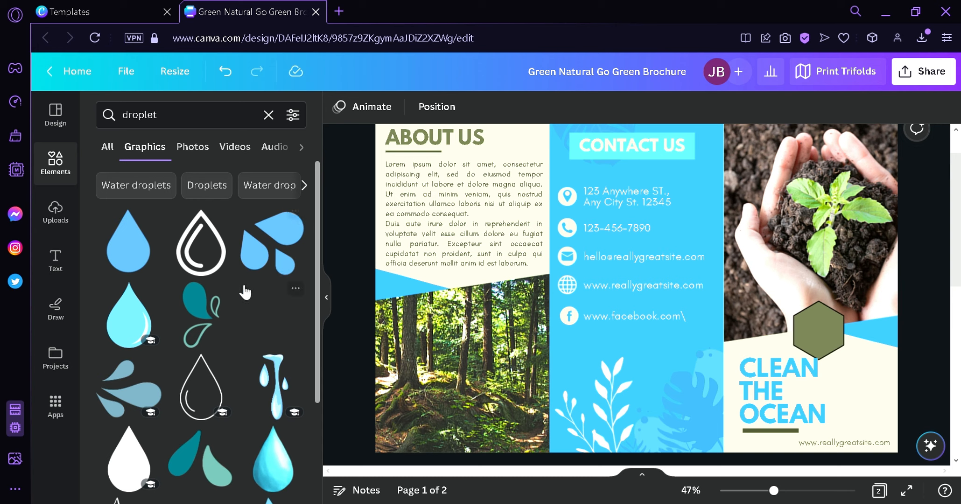
{"action": "left_click_drag", "start_coordinate": [188, 267], "coordinate": [801, 314]}
{"action": "left_click_drag", "start_coordinate": [866, 401], "coordinate": [810, 326]}
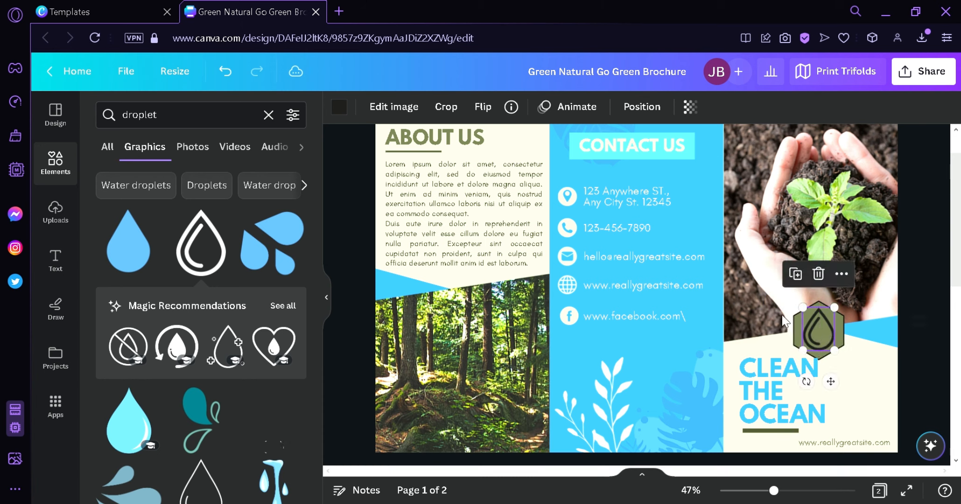
Step: Recolor the cover hexagon with the document's bright cyan
{"action": "left_click", "coordinate": [838, 331]}
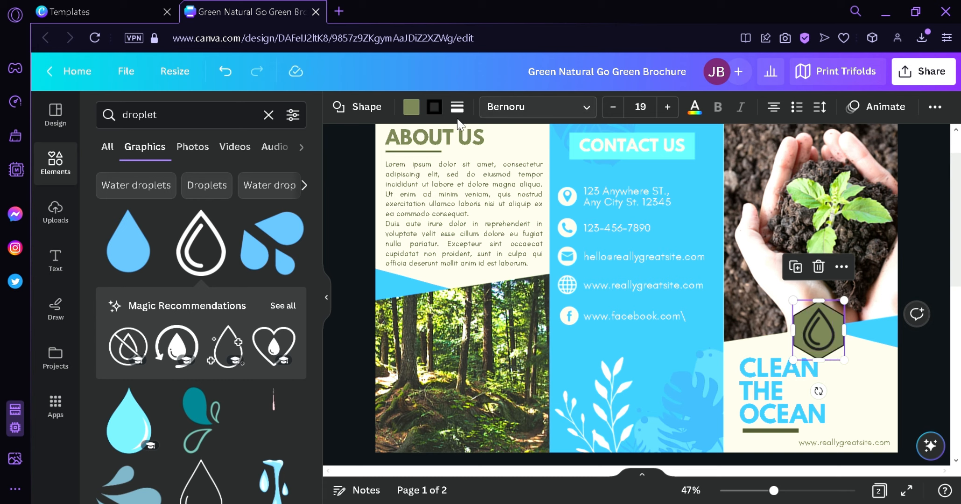
{"action": "left_click", "coordinate": [410, 107]}
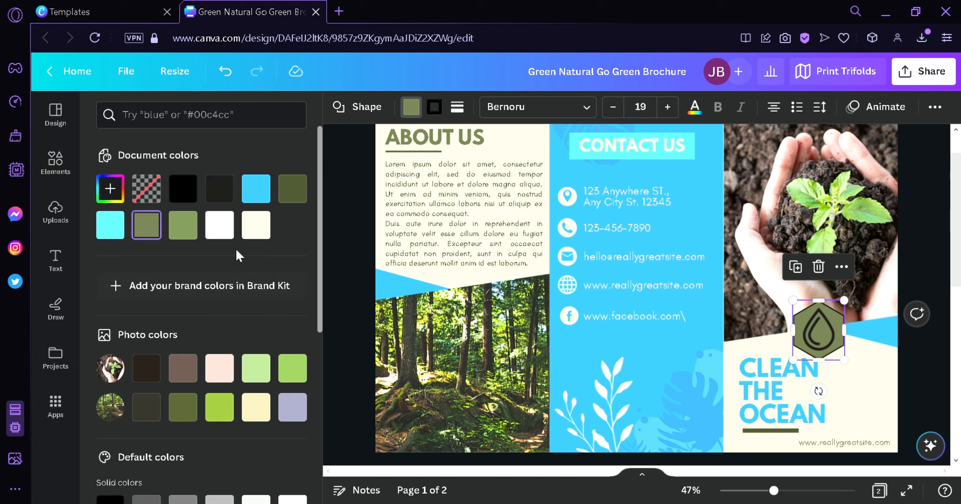
{"action": "left_click", "coordinate": [122, 238]}
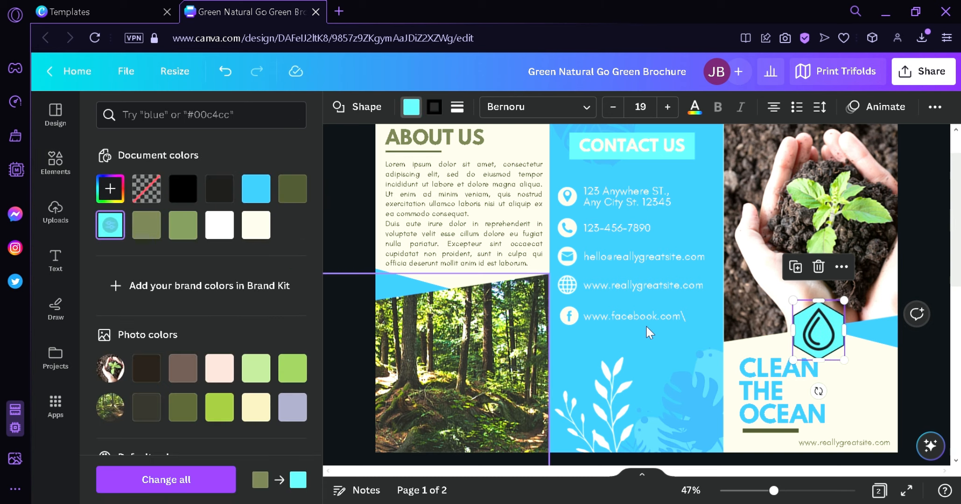
Step: Recolor the droplet icon inside the cover hexagon white
{"action": "left_click", "coordinate": [826, 337]}
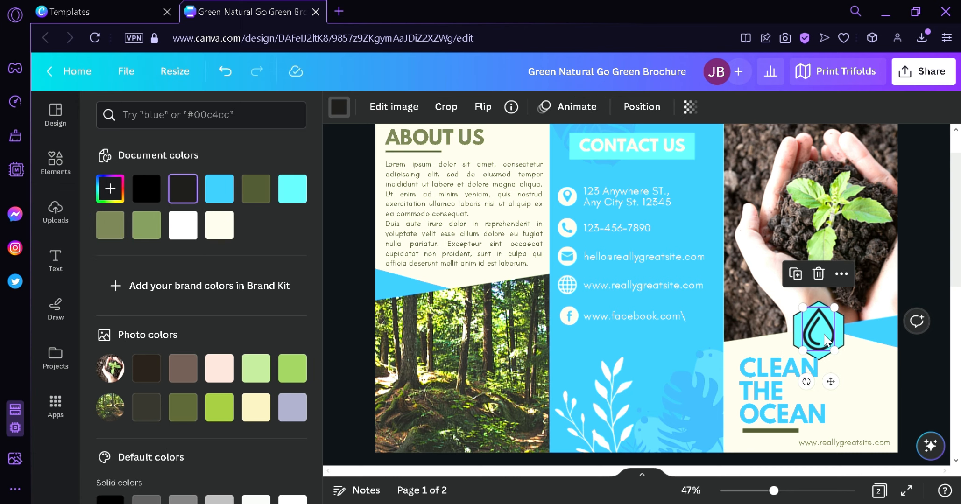
{"action": "left_click", "coordinate": [345, 110]}
{"action": "left_click", "coordinate": [339, 107]}
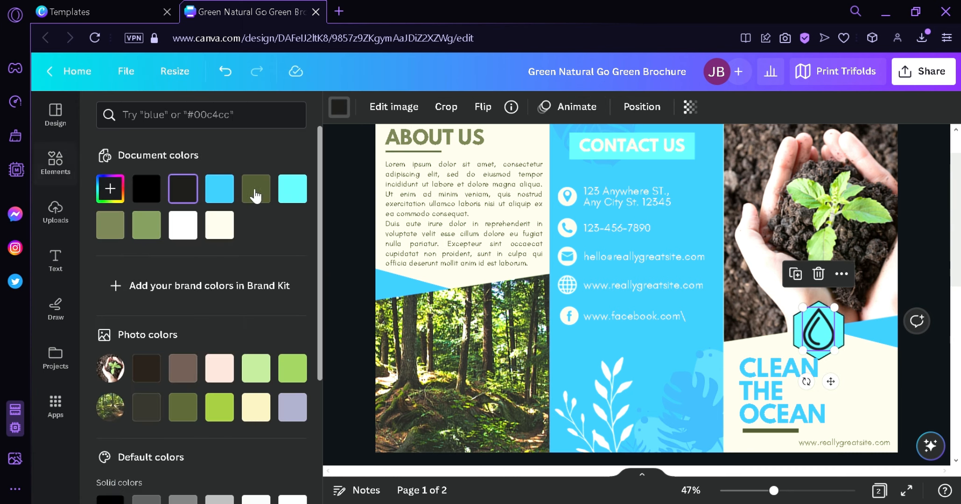
{"action": "left_click", "coordinate": [191, 228]}
{"action": "left_click", "coordinate": [940, 396]}
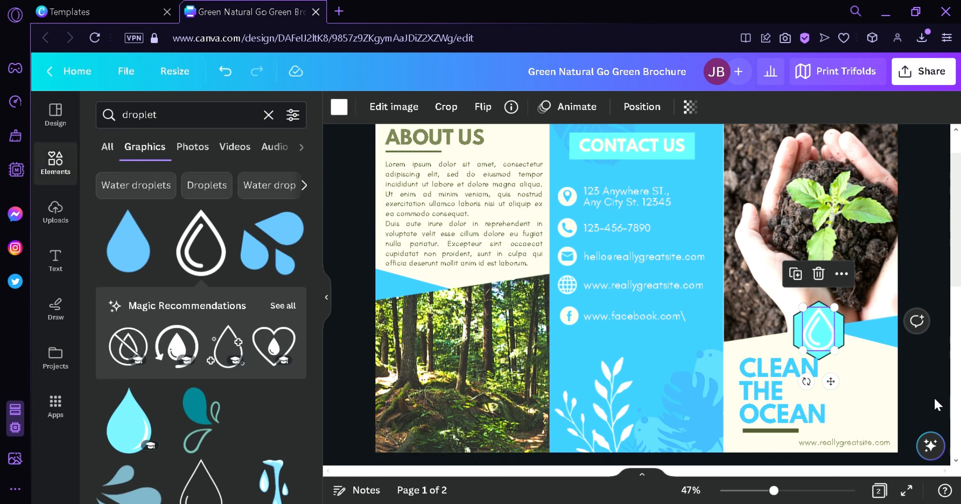
Step: Recolor the short line beneath the "CLEAN THE OCEAN" title with the document's light blue
{"action": "left_click", "coordinate": [767, 432]}
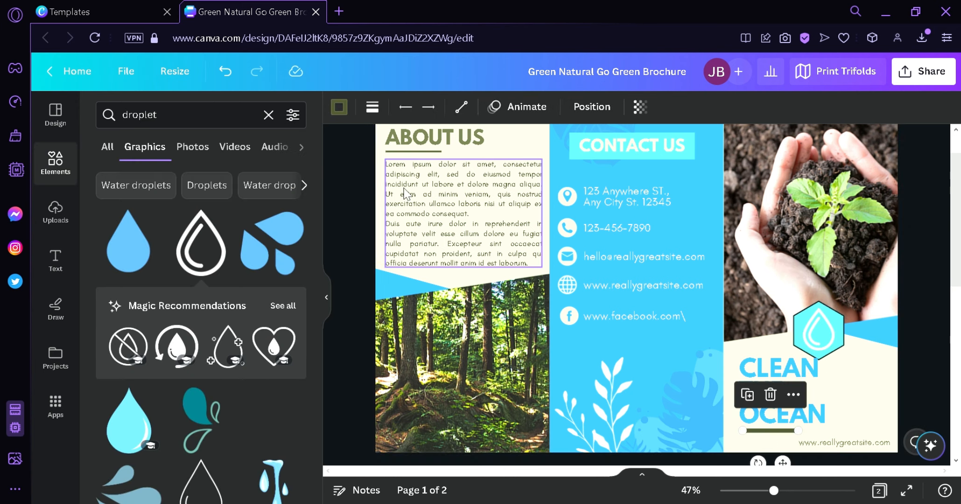
{"action": "left_click", "coordinate": [339, 107]}
{"action": "left_click", "coordinate": [183, 188]}
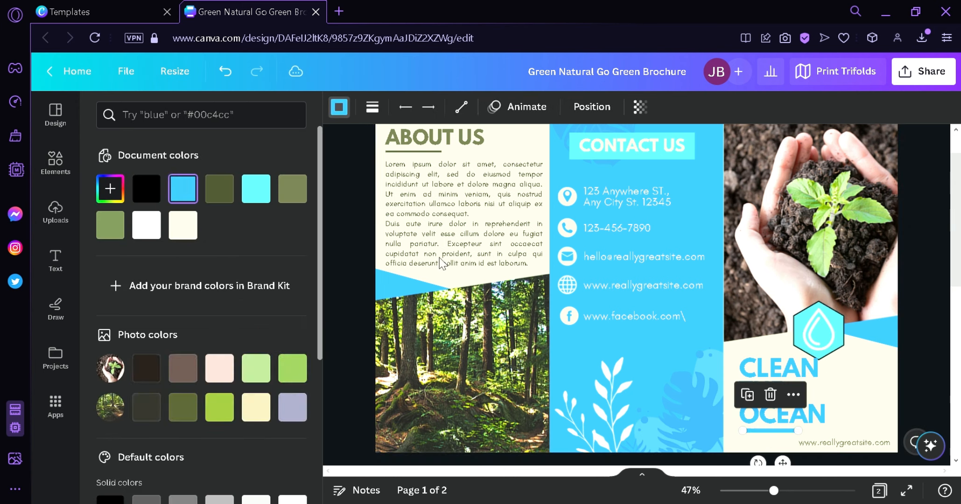
{"action": "left_click", "coordinate": [935, 333]}
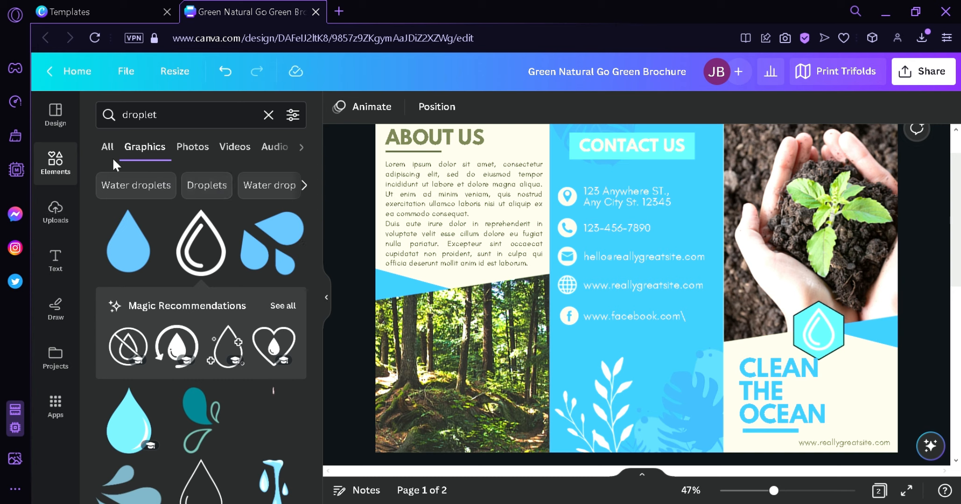
Step: Search the element library for "ocean" and limit the results to photos
{"action": "left_click", "coordinate": [275, 117]}
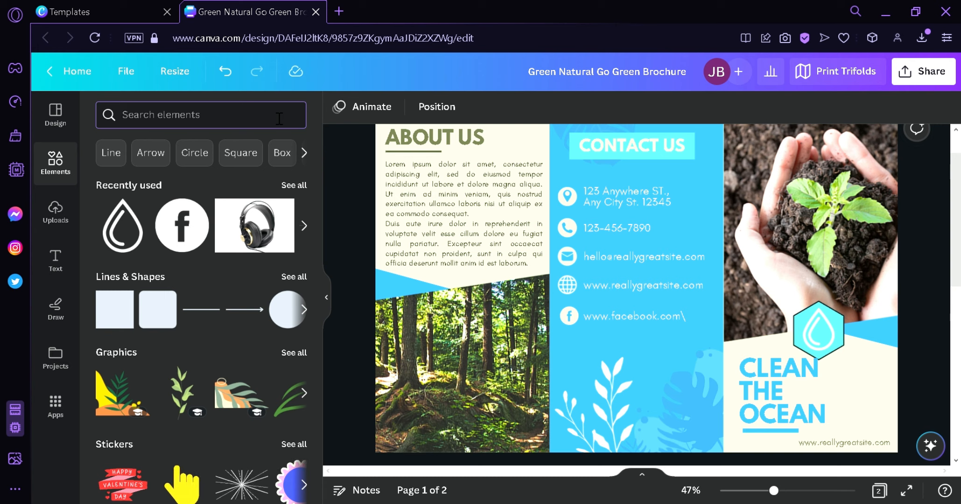
{"action": "left_click", "coordinate": [58, 213]}
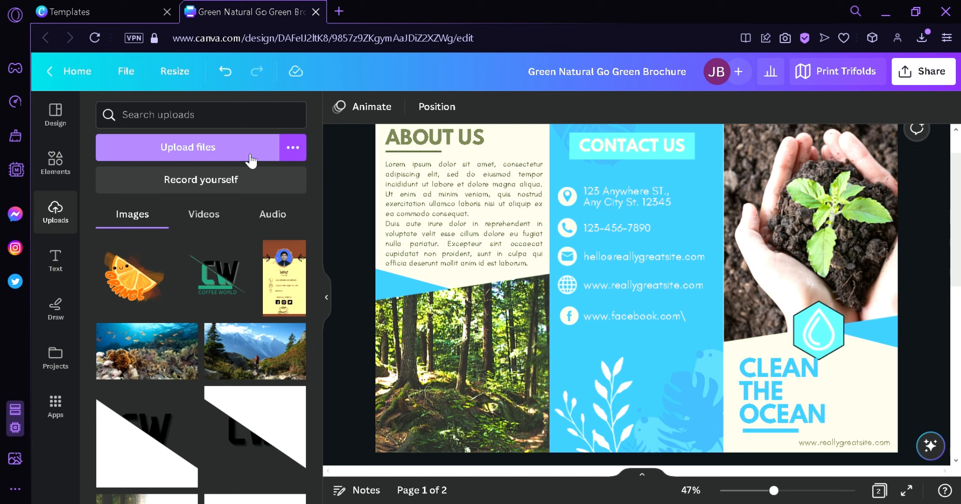
{"action": "left_click", "coordinate": [74, 162]}
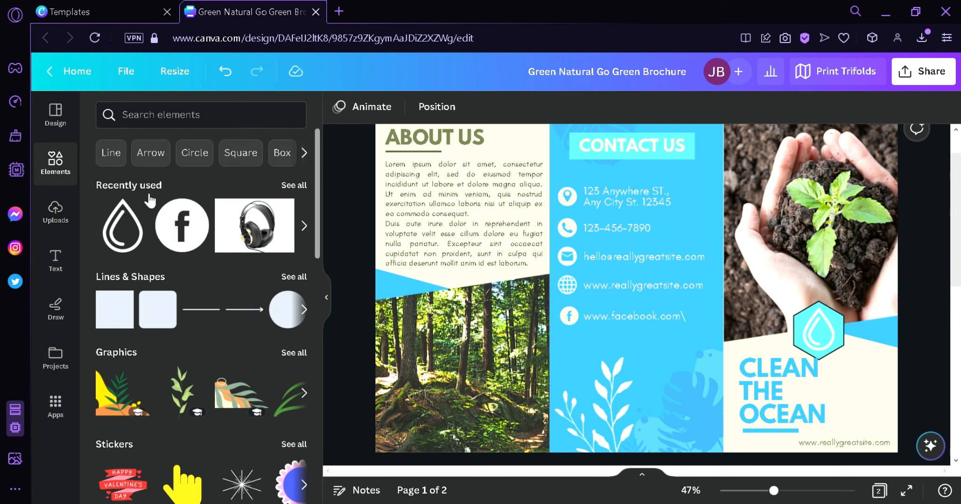
{"action": "left_click", "coordinate": [237, 121]}
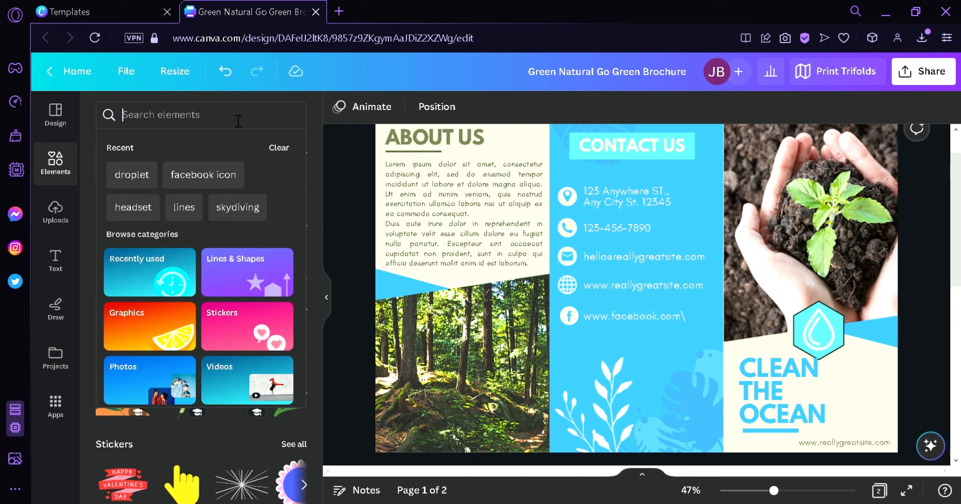
{"action": "type", "text": "ocean"}
{"action": "key", "text": "Return"}
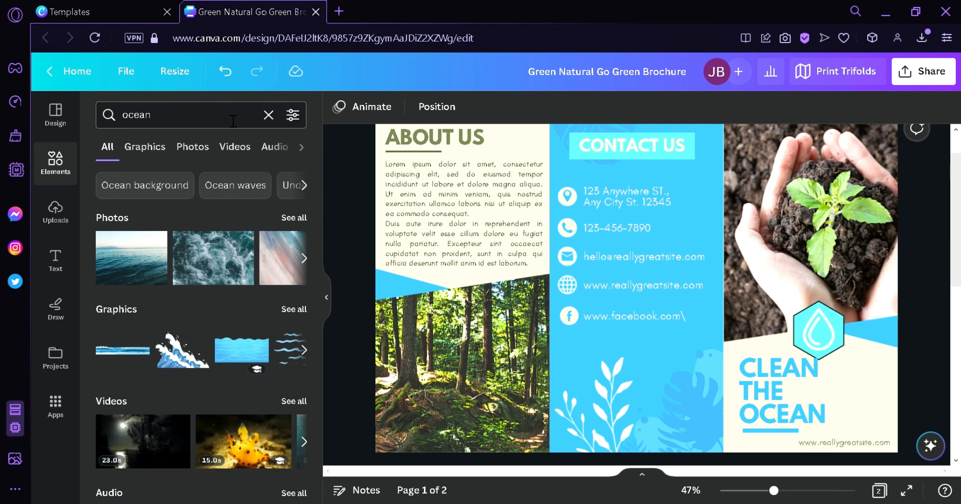
{"action": "left_click", "coordinate": [193, 152]}
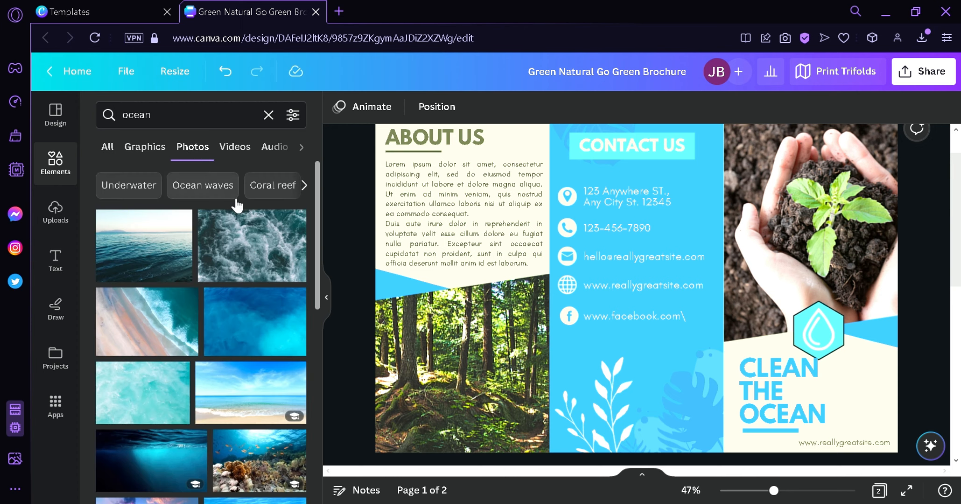
Step: Replace the forest photo below the "ABOUT US" text with the coral reef photo with orange fish
{"action": "scroll", "coordinate": [313, 278], "scroll_direction": "down", "scroll_amount": 1}
{"action": "scroll", "coordinate": [312, 256], "scroll_direction": "up", "scroll_amount": 1}
{"action": "scroll", "coordinate": [303, 284], "scroll_direction": "down", "scroll_amount": 4}
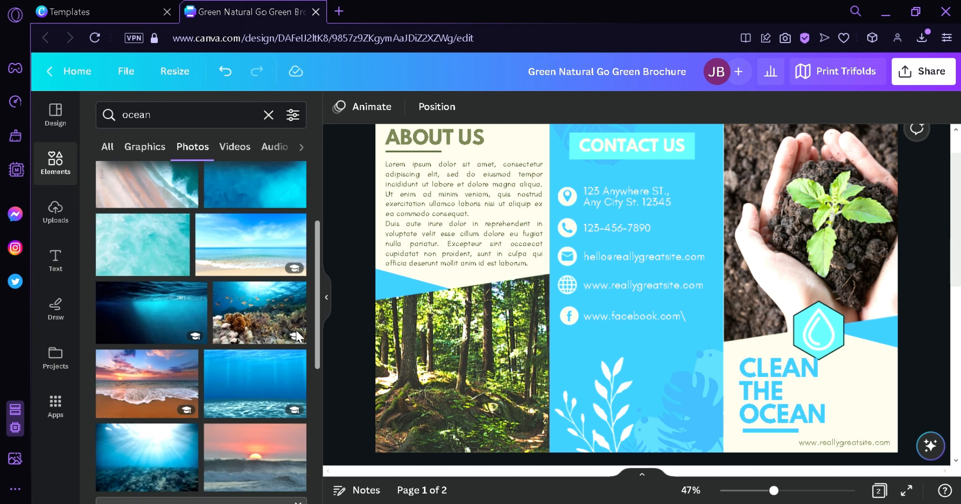
{"action": "left_click_drag", "start_coordinate": [290, 349], "coordinate": [291, 347]}
{"action": "left_click_drag", "start_coordinate": [247, 268], "coordinate": [405, 338]}
Step: Rotate the reef photo 180° within its frame, enlarge it and reposition it with the coral along the lower edge
{"action": "scroll", "coordinate": [351, 369], "scroll_direction": "down", "scroll_amount": 4}
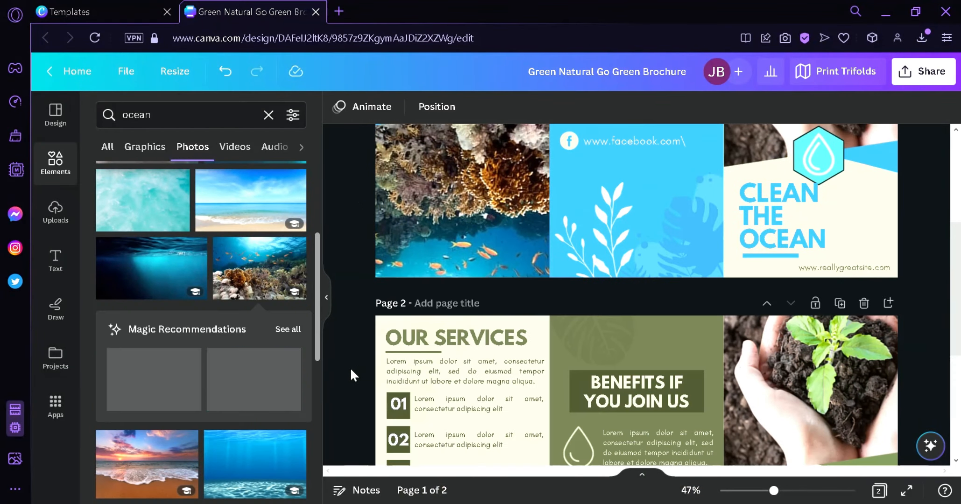
{"action": "double_click", "coordinate": [422, 228]}
{"action": "scroll", "coordinate": [404, 351], "scroll_direction": "up", "scroll_amount": 5}
{"action": "scroll", "coordinate": [405, 351], "scroll_direction": "down", "scroll_amount": 3}
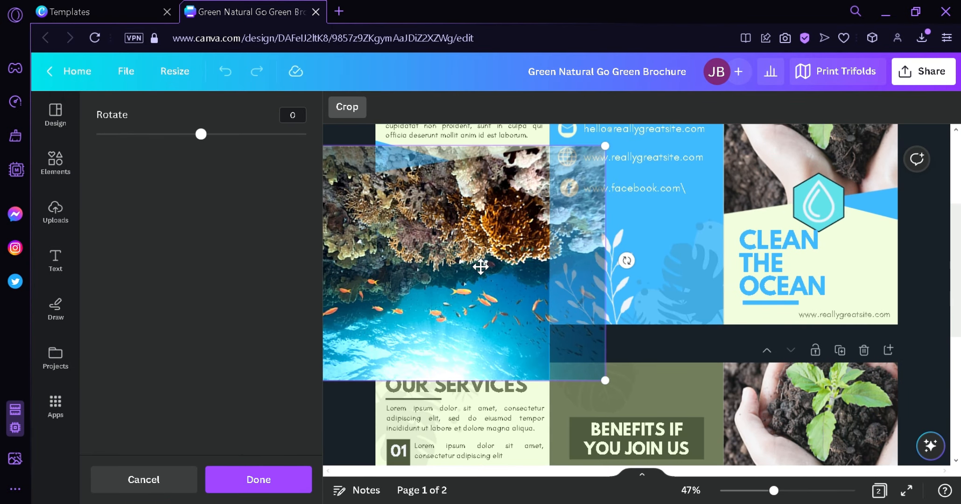
{"action": "left_click_drag", "start_coordinate": [201, 134], "coordinate": [389, 180]}
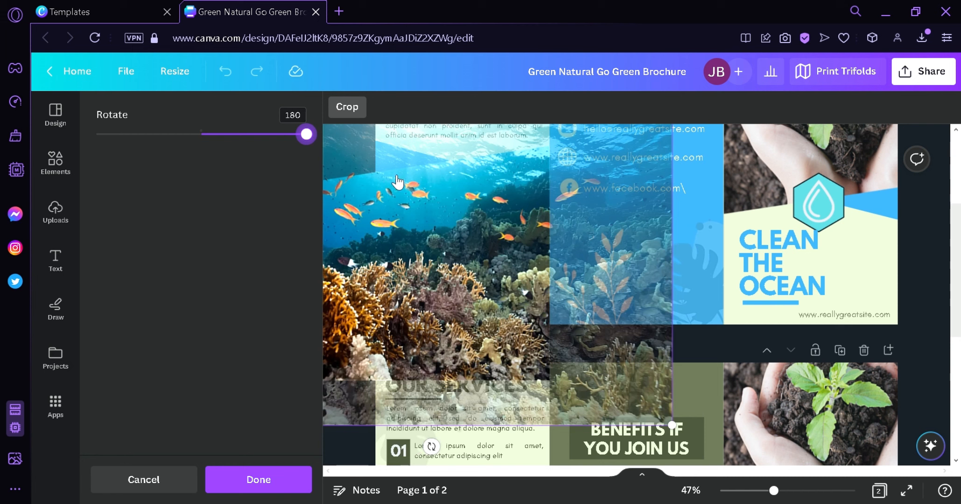
{"action": "left_click_drag", "start_coordinate": [454, 334], "coordinate": [524, 373]}
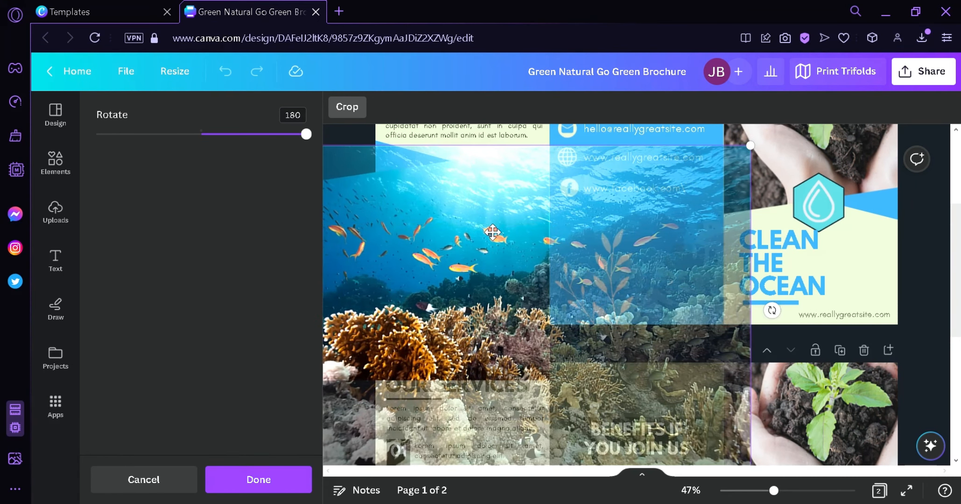
{"action": "left_click", "coordinate": [264, 483]}
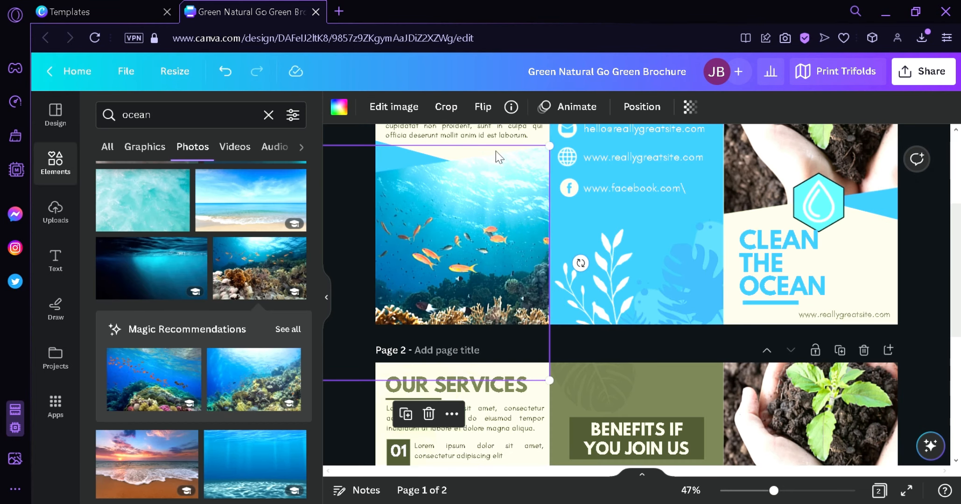
{"action": "left_click", "coordinate": [652, 346]}
Step: Replace the cover photo of hands holding a seedling with the underwater photo of sharks and kelp
{"action": "scroll", "coordinate": [652, 345], "scroll_direction": "up", "scroll_amount": 4}
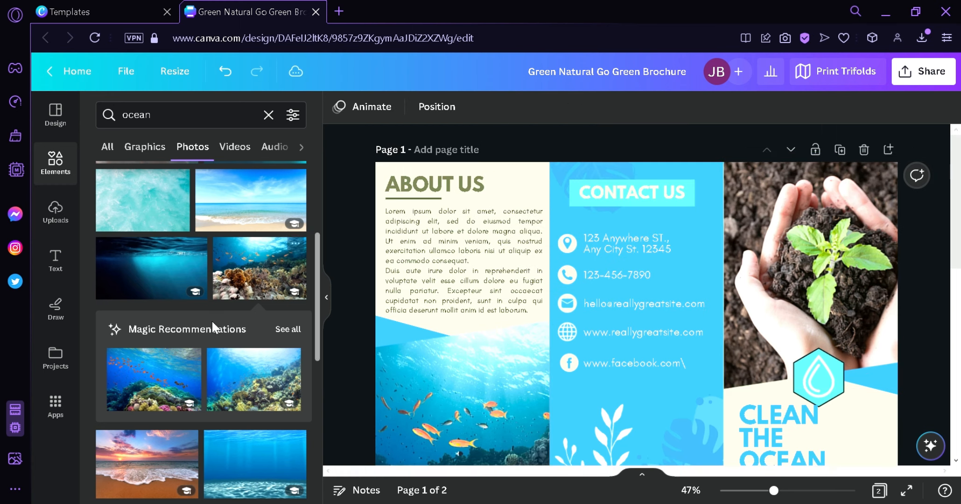
{"action": "scroll", "coordinate": [211, 320], "scroll_direction": "down", "scroll_amount": 8}
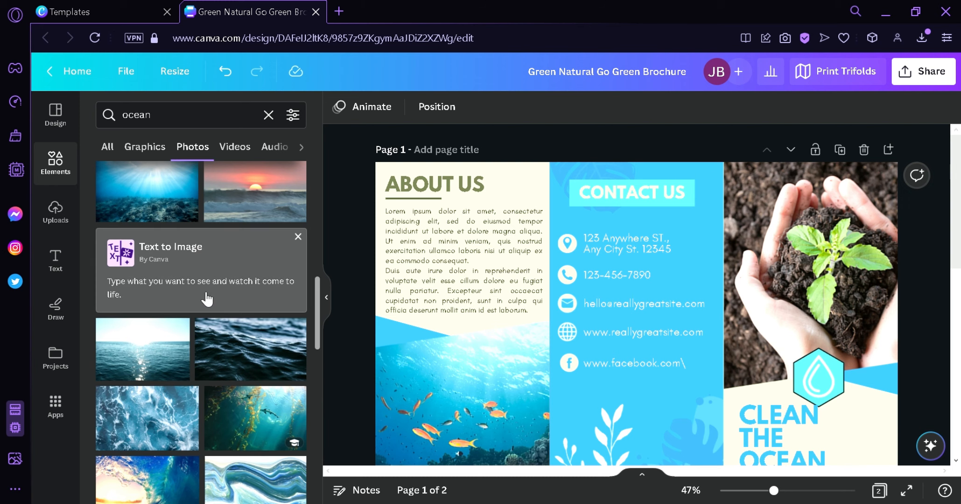
{"action": "scroll", "coordinate": [207, 299], "scroll_direction": "down", "scroll_amount": 4}
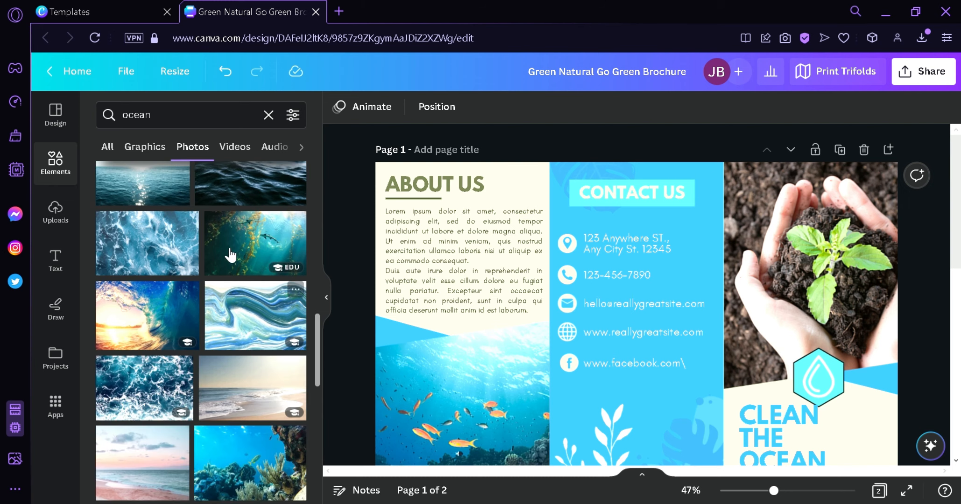
{"action": "left_click_drag", "start_coordinate": [230, 255], "coordinate": [789, 259]}
{"action": "double_click", "coordinate": [817, 250]}
{"action": "left_click", "coordinate": [556, 147]}
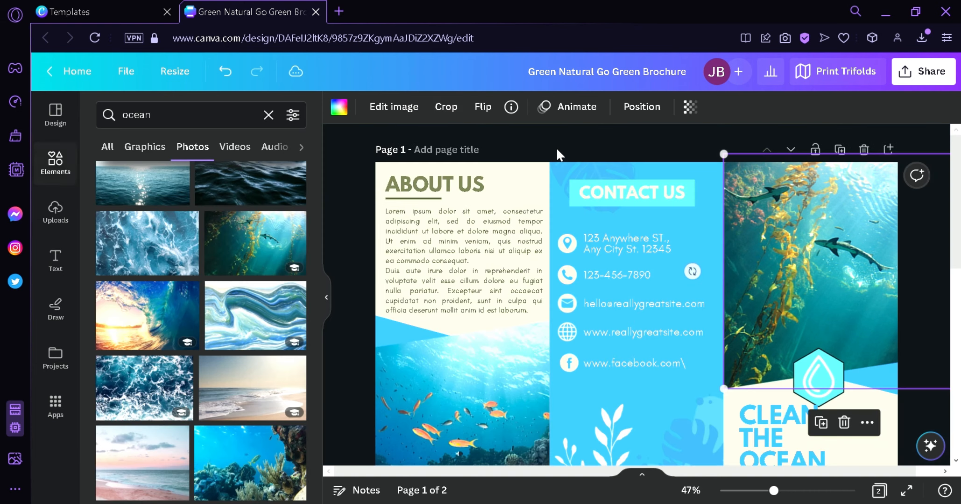
{"action": "scroll", "coordinate": [955, 219], "scroll_direction": "down", "scroll_amount": 2}
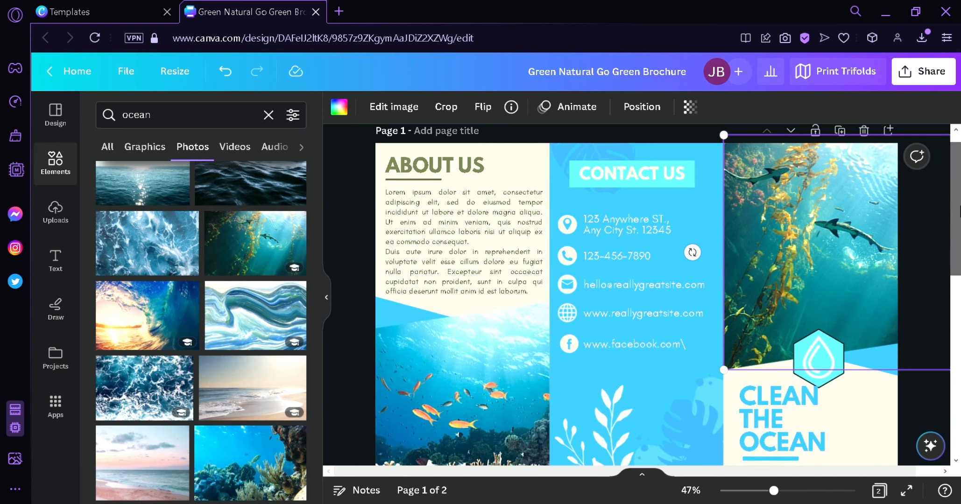
{"action": "left_click", "coordinate": [916, 383]}
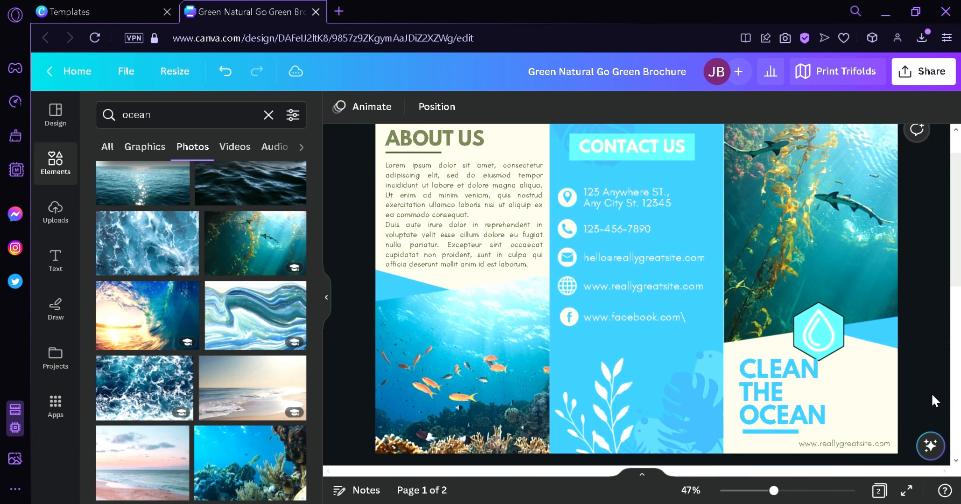
Step: Bring the whole of page 2 into view at 28% zoom
{"action": "scroll", "coordinate": [903, 363], "scroll_direction": "down", "scroll_amount": 3}
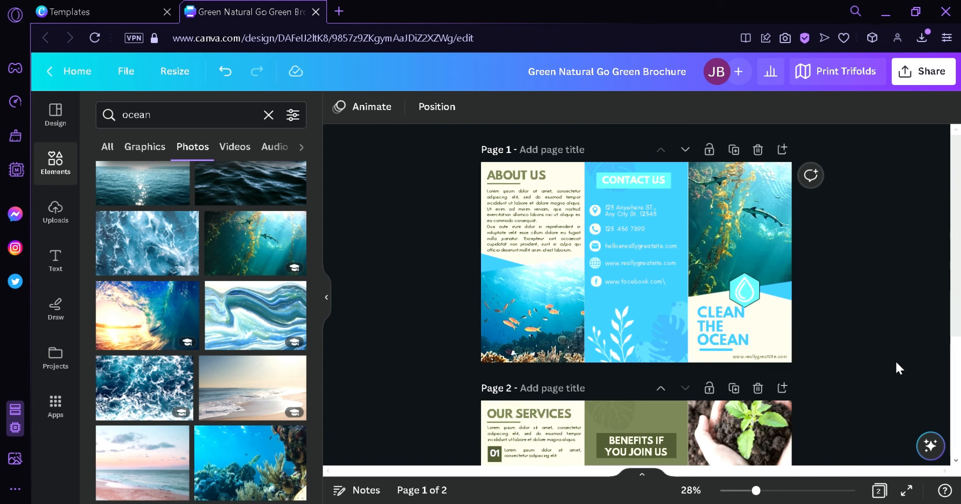
{"action": "scroll", "coordinate": [955, 175], "scroll_direction": "down", "scroll_amount": 4}
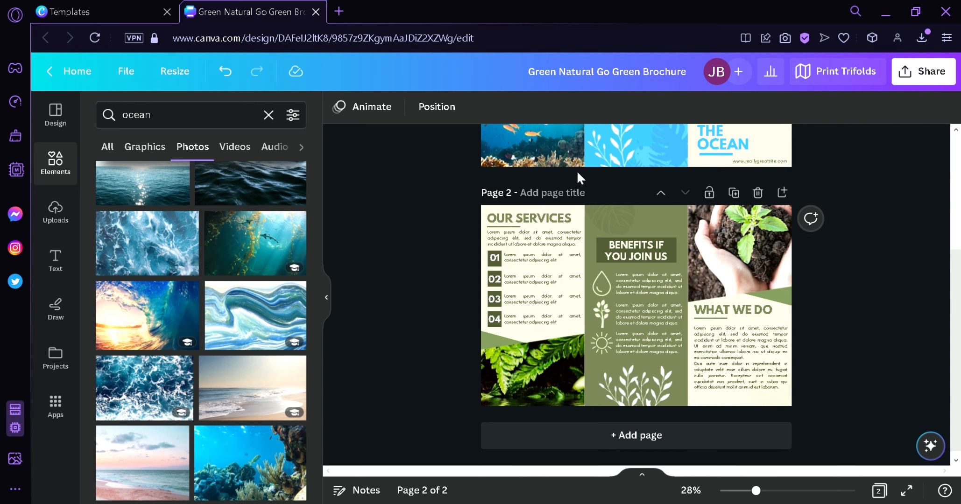
{"action": "scroll", "coordinate": [952, 280], "scroll_direction": "down", "scroll_amount": 1}
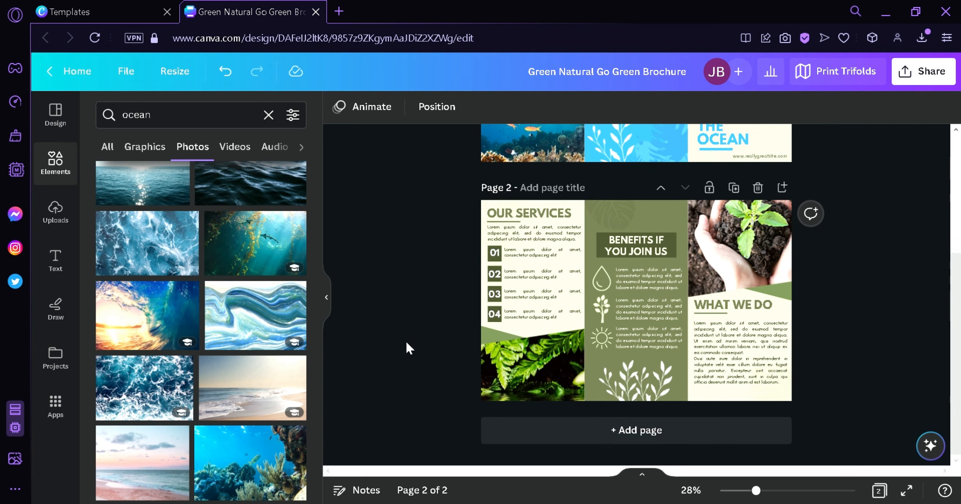
Step: Change the background of the "BENEFITS IF YOU JOIN US" panel on page 2 to the light blue document color
{"action": "scroll", "coordinate": [664, 132], "scroll_direction": "up", "scroll_amount": 4}
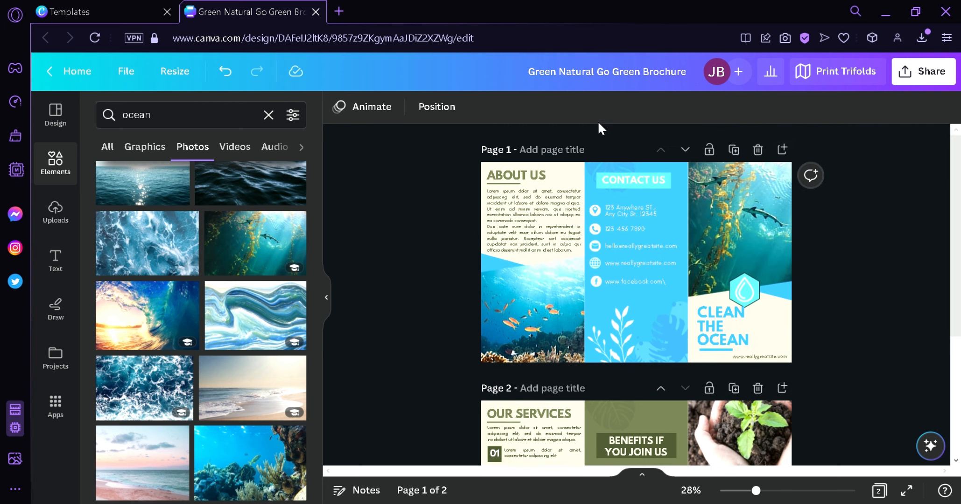
{"action": "scroll", "coordinate": [957, 199], "scroll_direction": "down", "scroll_amount": 1}
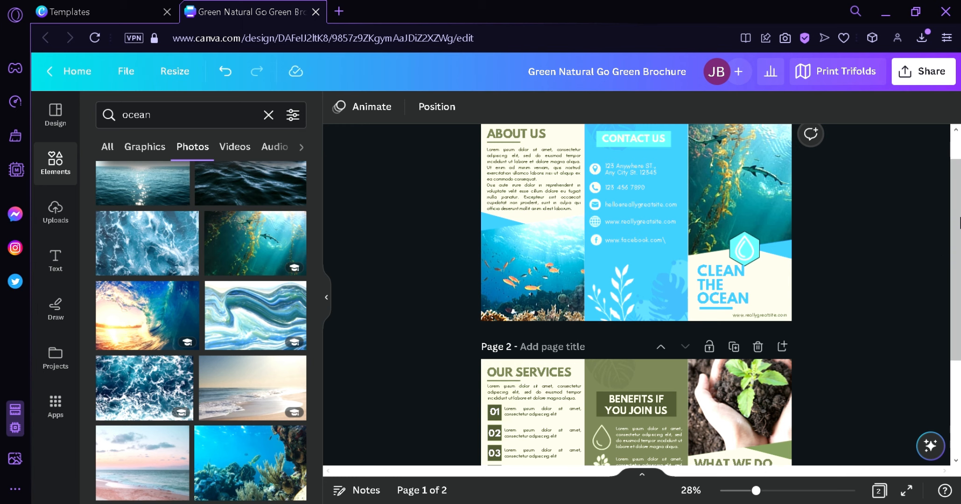
{"action": "scroll", "coordinate": [959, 223], "scroll_direction": "down", "scroll_amount": 3}
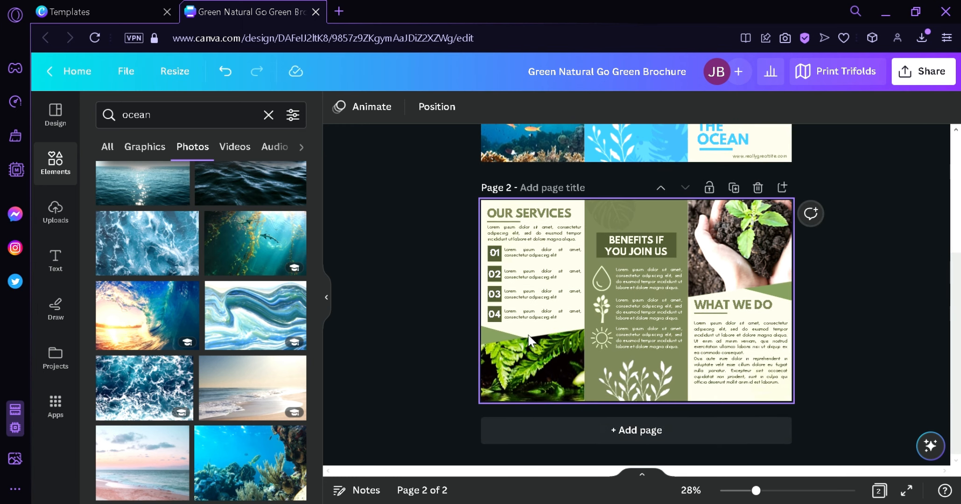
{"action": "left_click", "coordinate": [632, 217]}
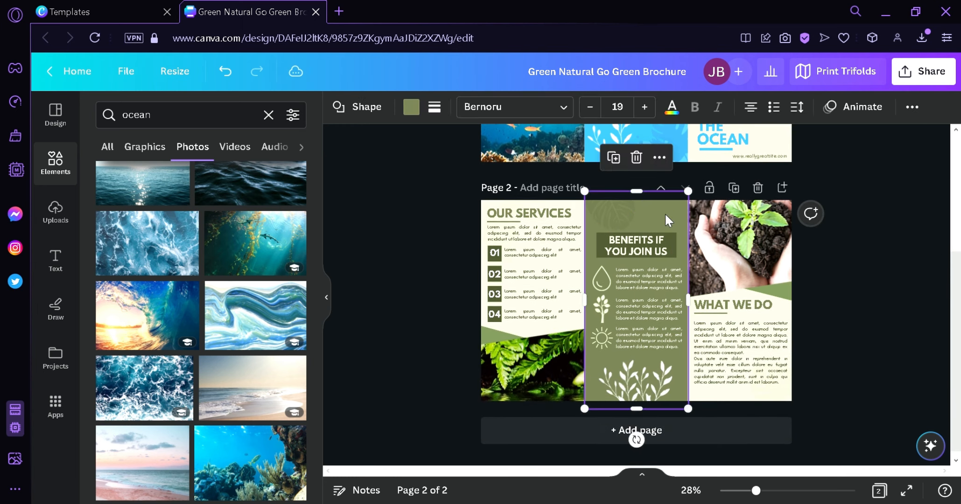
{"action": "left_click", "coordinate": [412, 108]}
{"action": "left_click", "coordinate": [219, 189]}
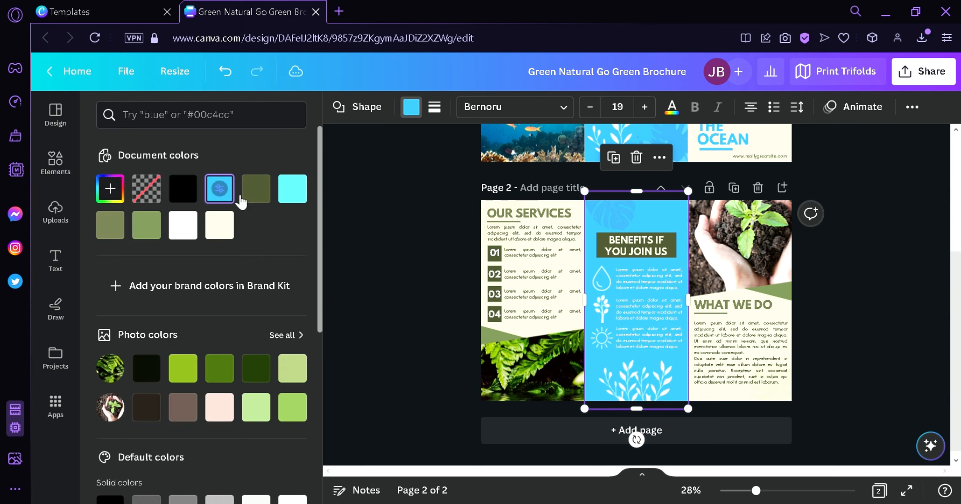
{"action": "left_click", "coordinate": [384, 245]}
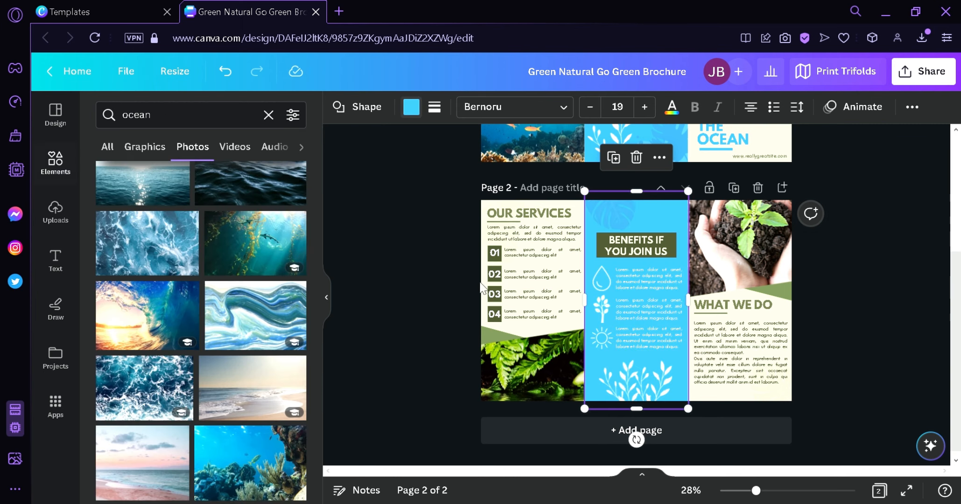
Step: Recolor the green slanted accent shapes above the fern photo and beside the "WHAT WE DO" heading to light blue
{"action": "left_click", "coordinate": [482, 326]}
{"action": "left_click", "coordinate": [409, 110]}
{"action": "left_click", "coordinate": [219, 189]}
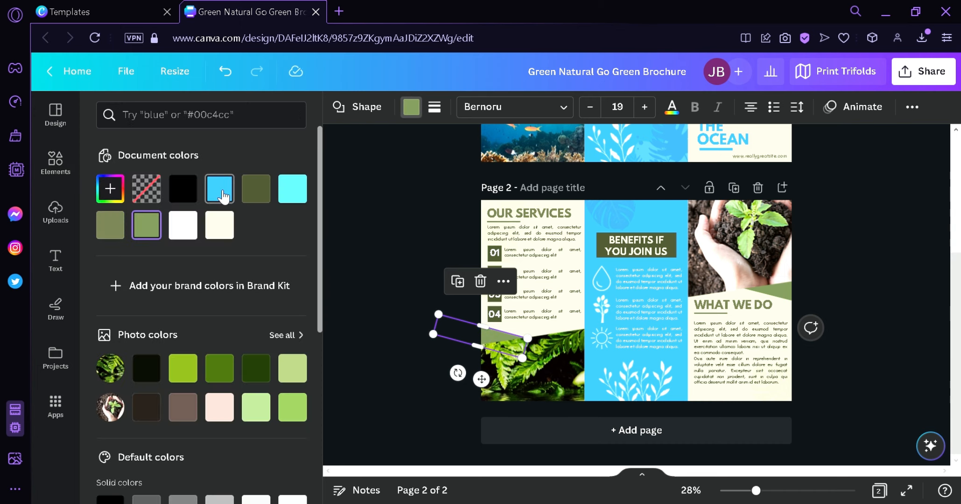
{"action": "left_click", "coordinate": [793, 298]}
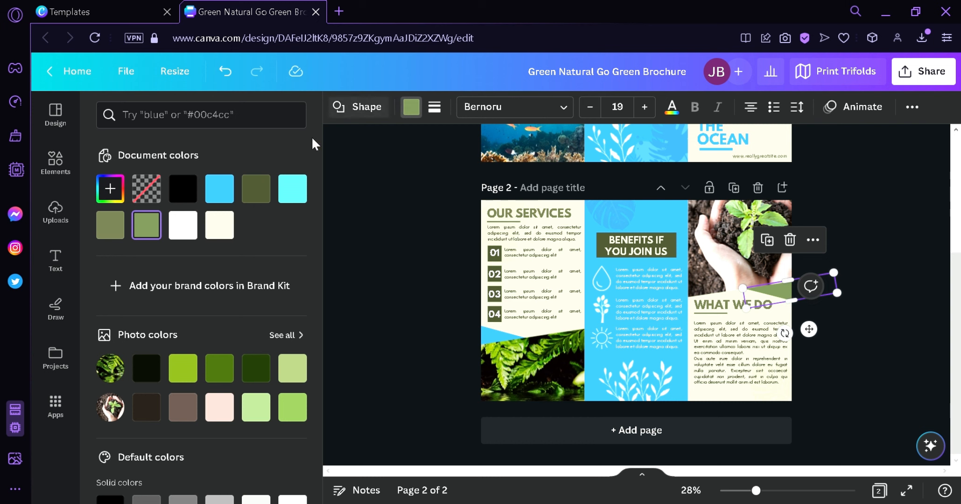
{"action": "left_click", "coordinate": [219, 189]}
{"action": "left_click", "coordinate": [395, 228]}
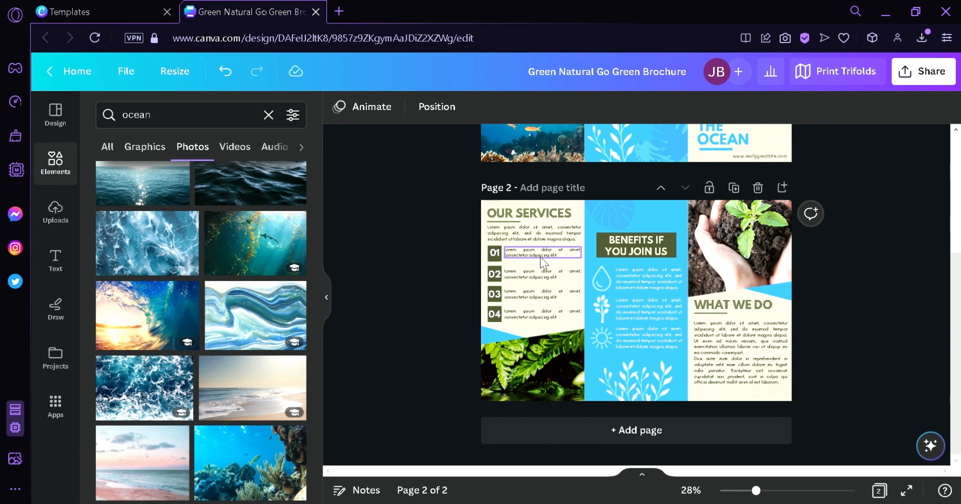
Step: Replace the fern photo below the "OUR SERVICES" list with the photo of foamy blue ocean waves
{"action": "scroll", "coordinate": [485, 252], "scroll_direction": "up", "scroll_amount": 5}
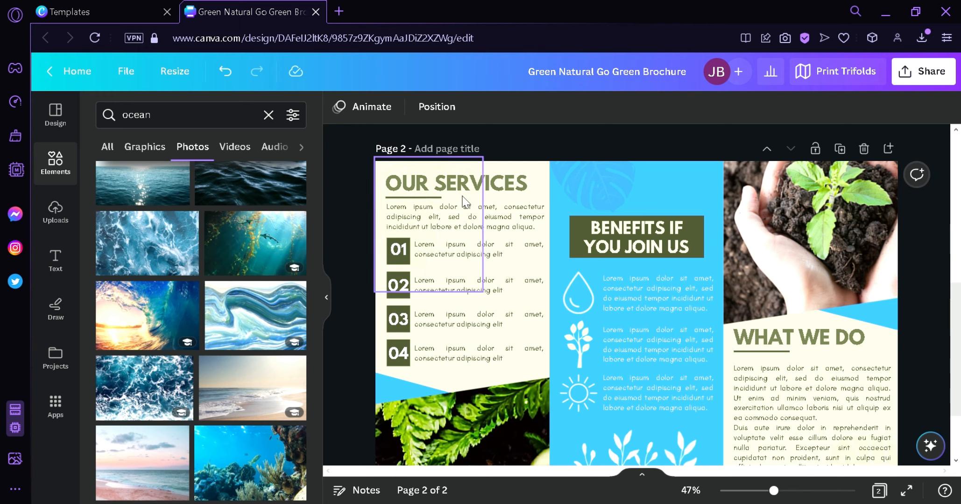
{"action": "scroll", "coordinate": [543, 243], "scroll_direction": "up", "scroll_amount": 6}
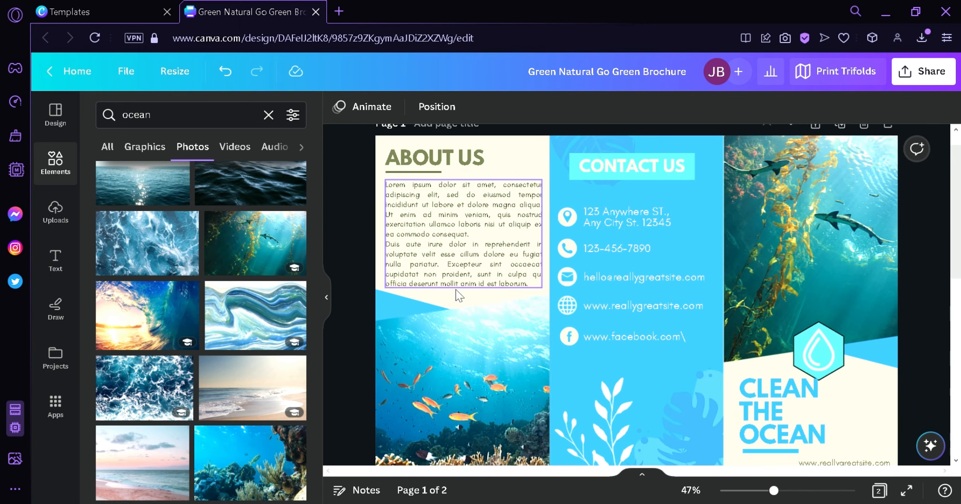
{"action": "scroll", "coordinate": [449, 234], "scroll_direction": "down", "scroll_amount": 6}
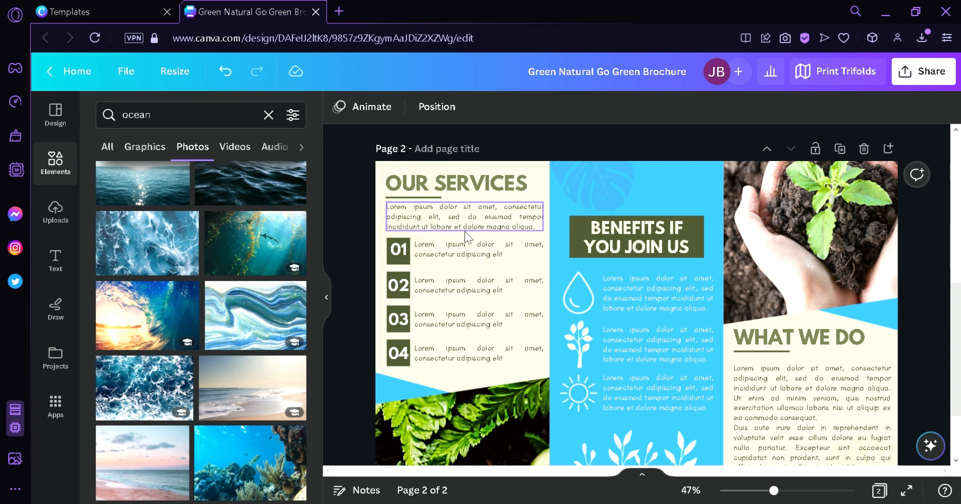
{"action": "scroll", "coordinate": [464, 231], "scroll_direction": "down", "scroll_amount": 3}
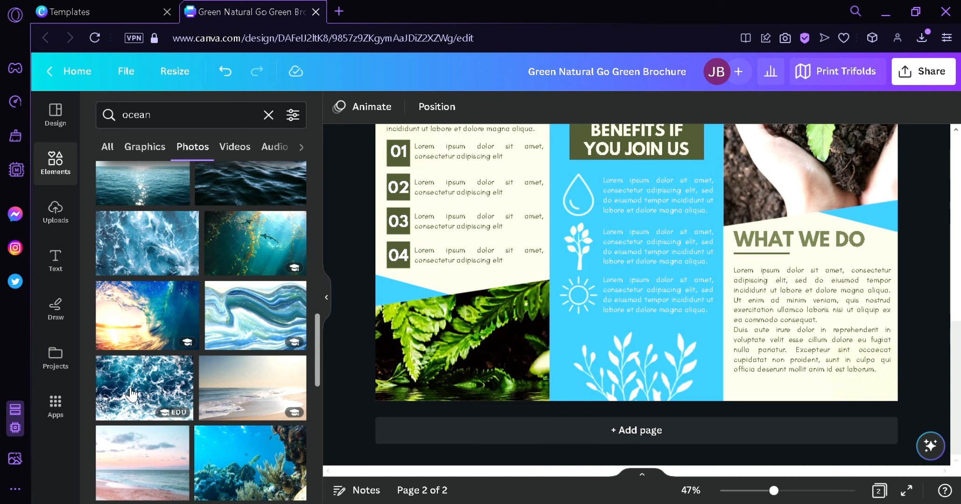
{"action": "left_click_drag", "start_coordinate": [142, 388], "coordinate": [457, 358]}
Step: Replace the hands-and-seedling photo above "WHAT WE DO" with the dark ocean waves photo, and zoom out to 24%
{"action": "scroll", "coordinate": [340, 377], "scroll_direction": "up", "scroll_amount": 5}
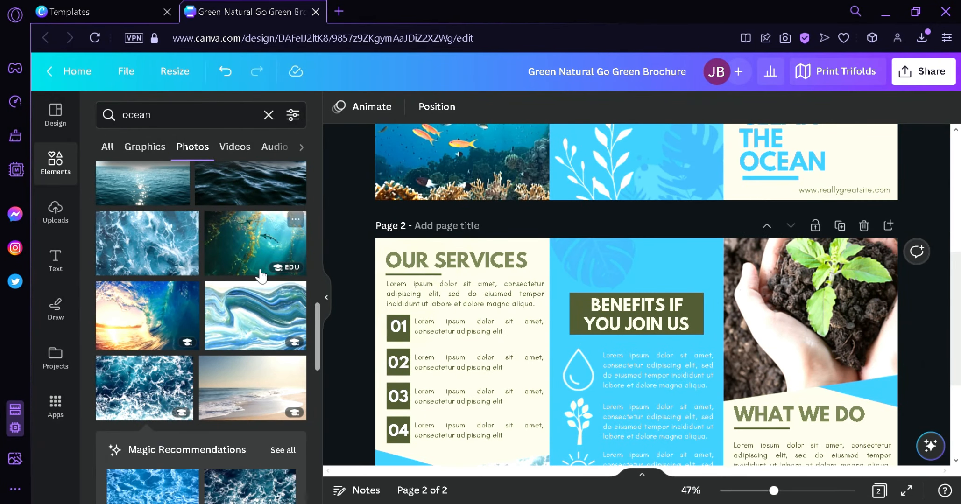
{"action": "scroll", "coordinate": [261, 277], "scroll_direction": "up", "scroll_amount": 2}
{"action": "left_click_drag", "start_coordinate": [257, 359], "coordinate": [794, 256]}
{"action": "scroll", "coordinate": [910, 341], "scroll_direction": "down", "scroll_amount": 3}
{"action": "scroll", "coordinate": [901, 342], "scroll_direction": "down", "scroll_amount": 1}
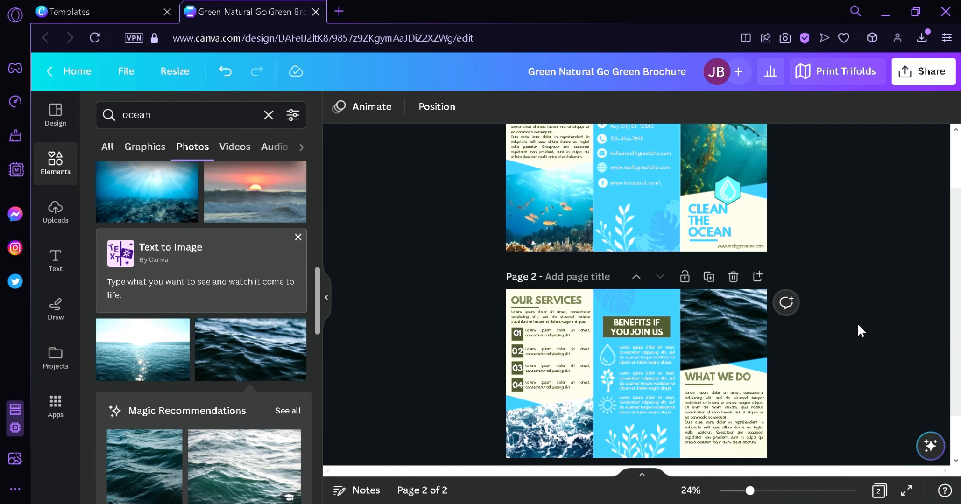
Step: Fill the "BENEFITS IF YOU JOIN US" heading box with the light aqua document color used behind "CONTACT US"
{"action": "left_click", "coordinate": [663, 328]}
{"action": "left_click", "coordinate": [420, 111]}
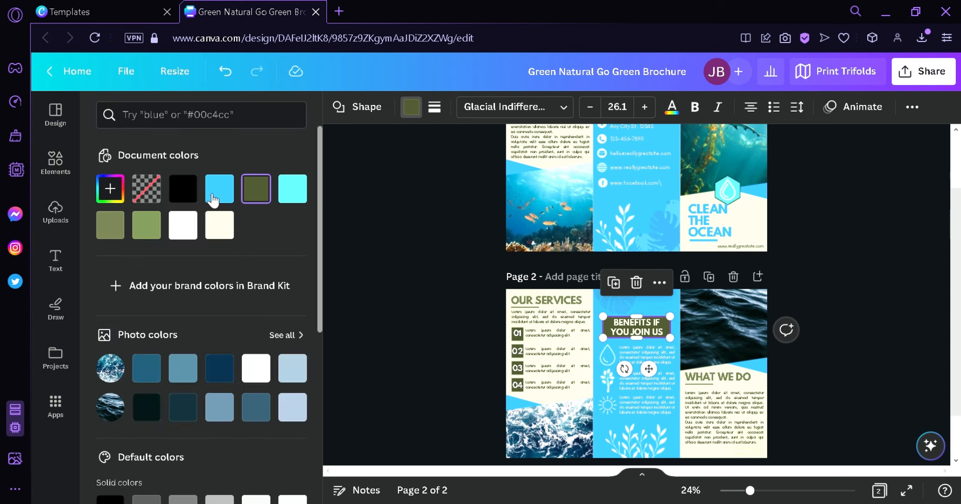
{"action": "left_click", "coordinate": [223, 192]}
{"action": "left_click", "coordinate": [379, 284]}
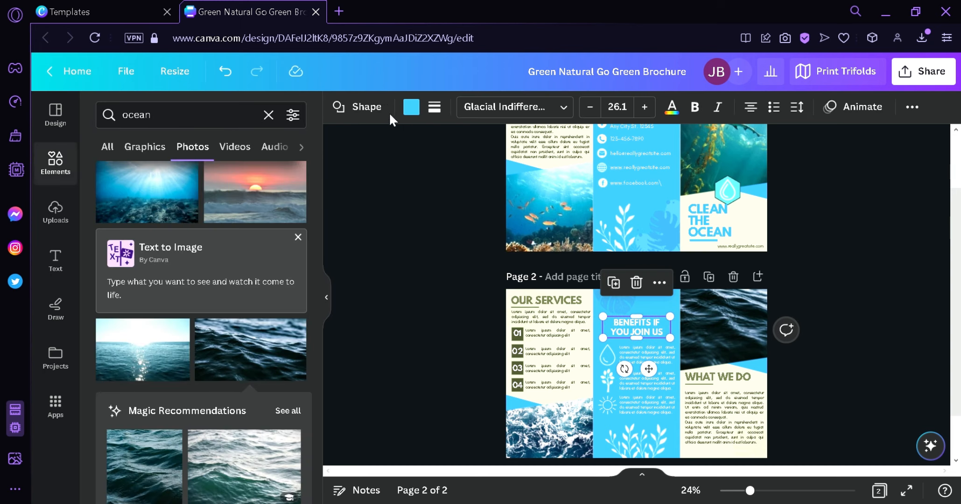
{"action": "left_click", "coordinate": [411, 107]}
{"action": "left_click", "coordinate": [293, 188]}
{"action": "left_click", "coordinate": [352, 228]}
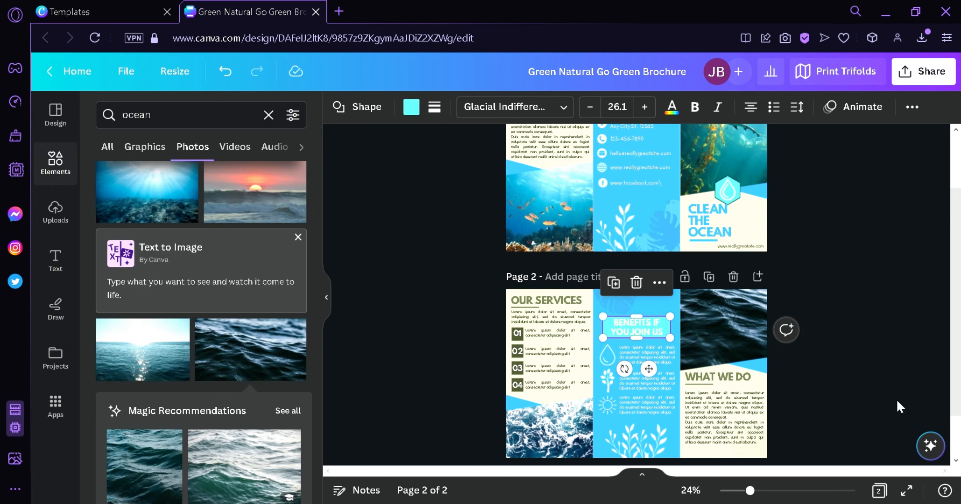
{"action": "left_click", "coordinate": [910, 381]}
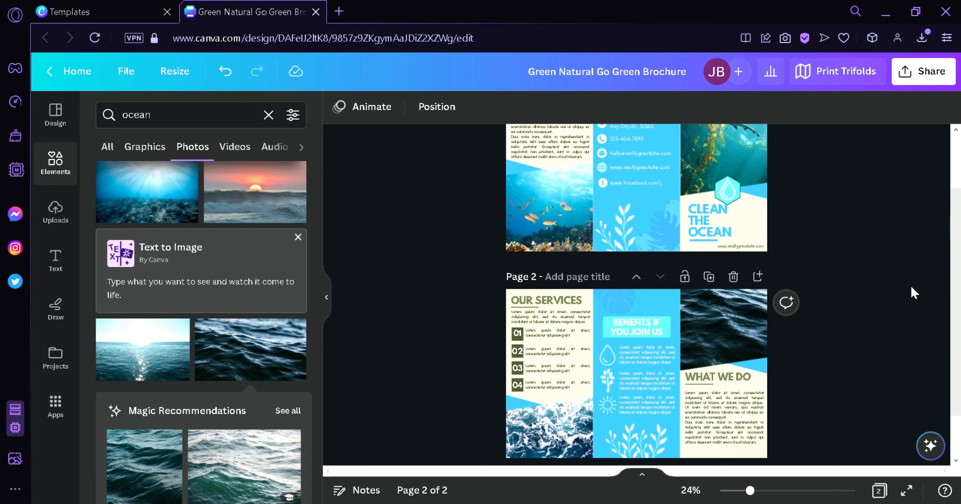
{"action": "scroll", "coordinate": [889, 295], "scroll_direction": "up", "scroll_amount": 3}
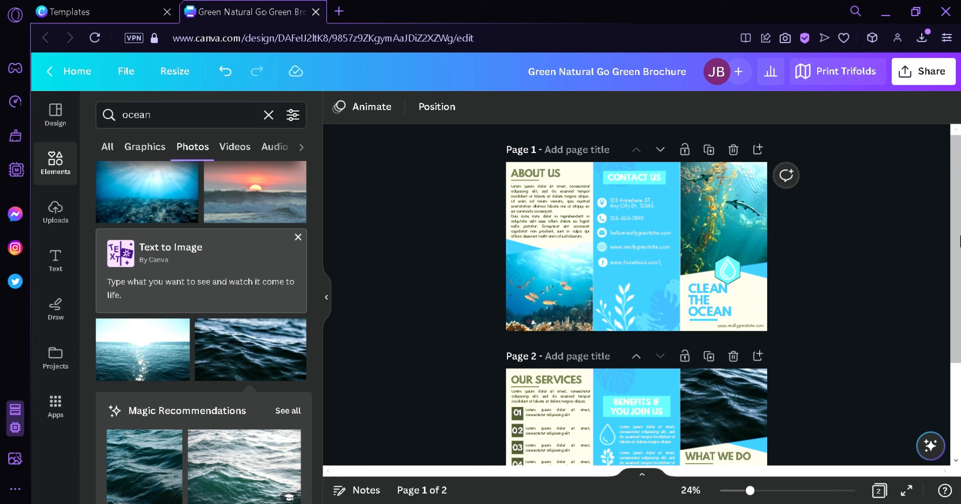
{"action": "left_click_drag", "start_coordinate": [959, 231], "coordinate": [959, 278]}
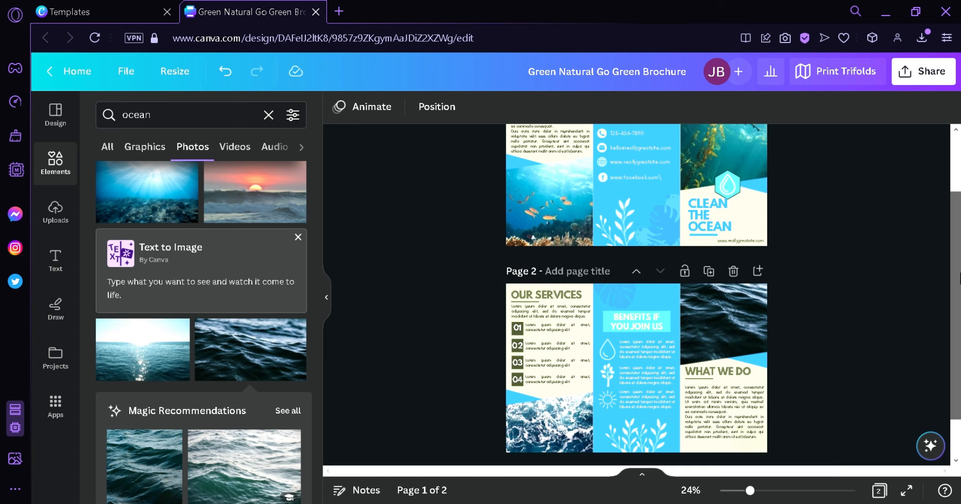
{"action": "scroll", "coordinate": [959, 239], "scroll_direction": "up", "scroll_amount": 2}
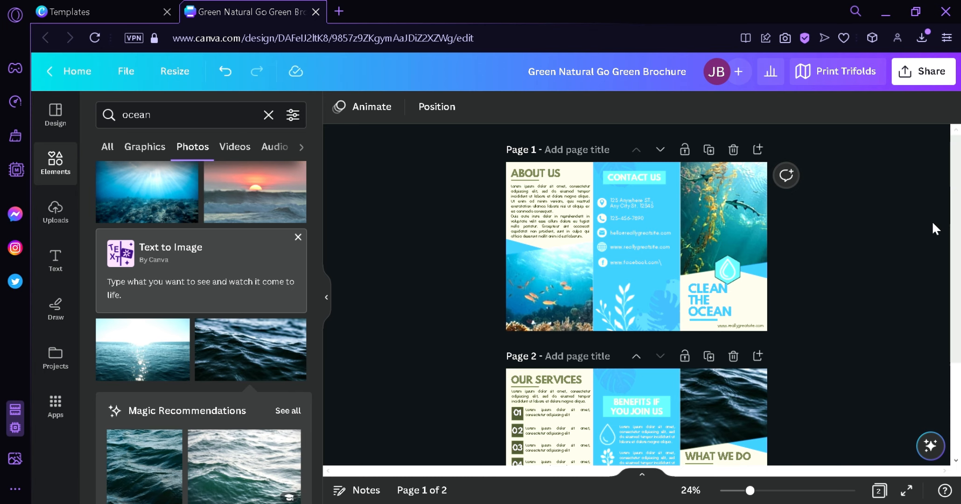
{"action": "scroll", "coordinate": [933, 225], "scroll_direction": "down", "scroll_amount": 2}
{"action": "scroll", "coordinate": [933, 225], "scroll_direction": "up", "scroll_amount": 2}
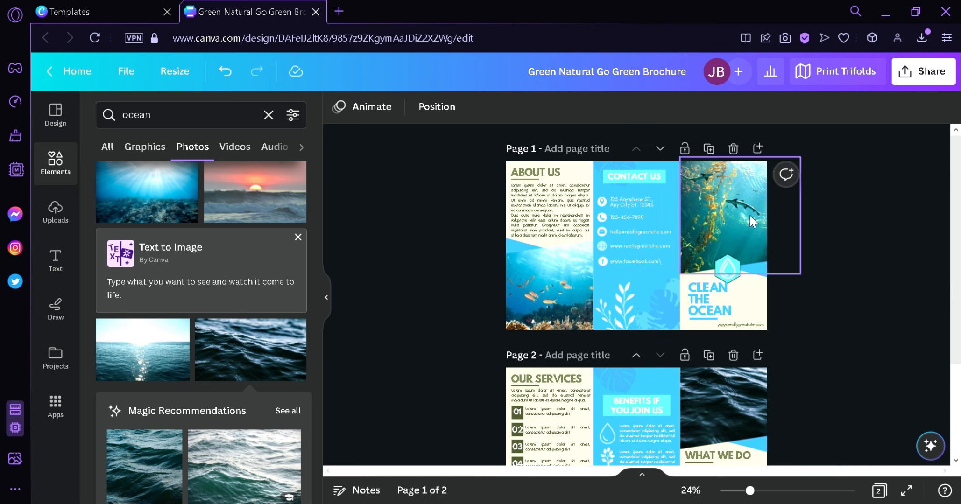